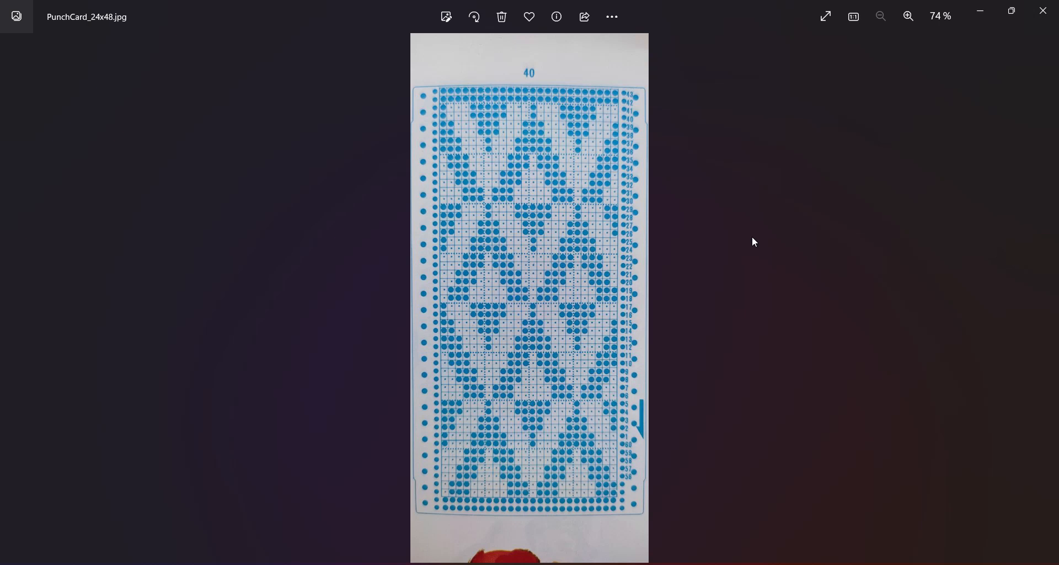
key("Left")
key("Right")
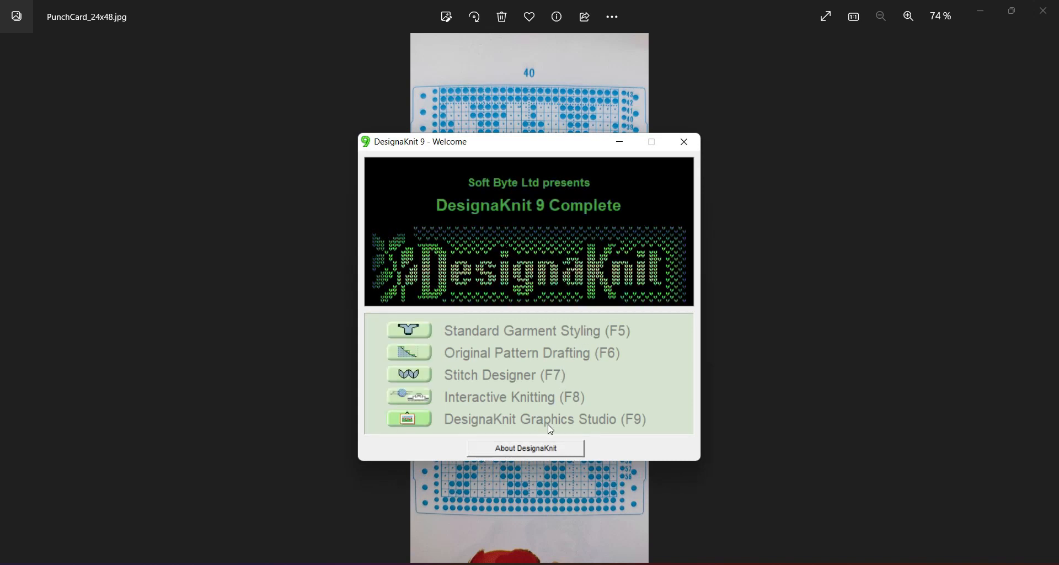
Launch DesignaKnit Graphics Studio and open PunchCard_24x48.jpg from the desktop (Escritorio)
left_click(415, 418)
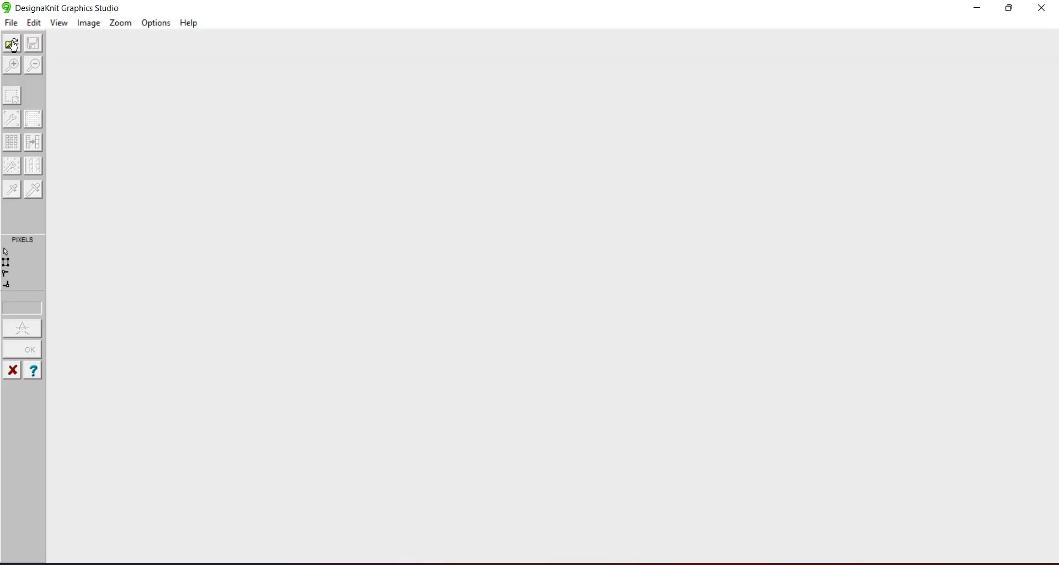
left_click(12, 44)
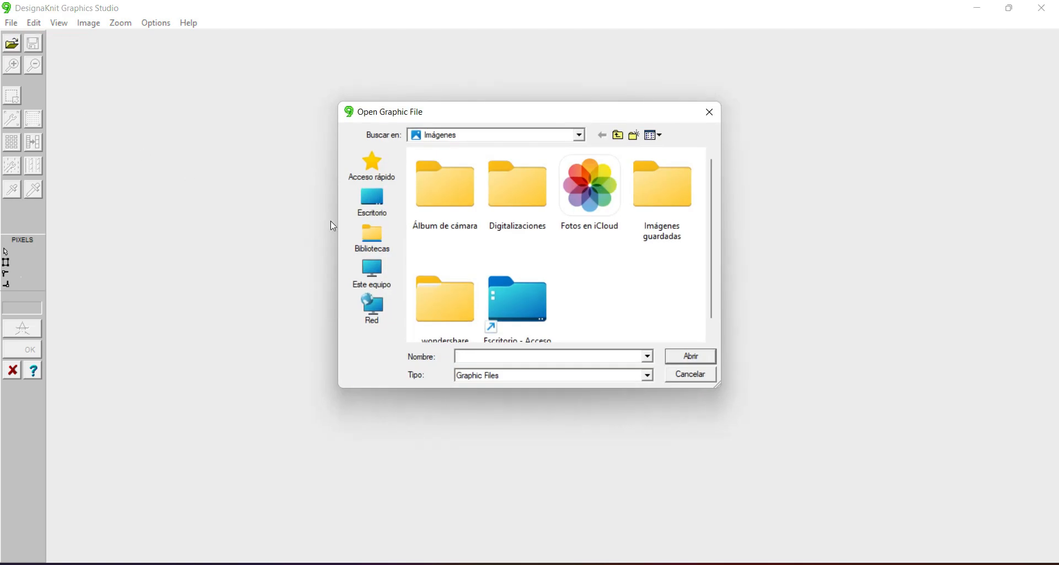
left_click(377, 209)
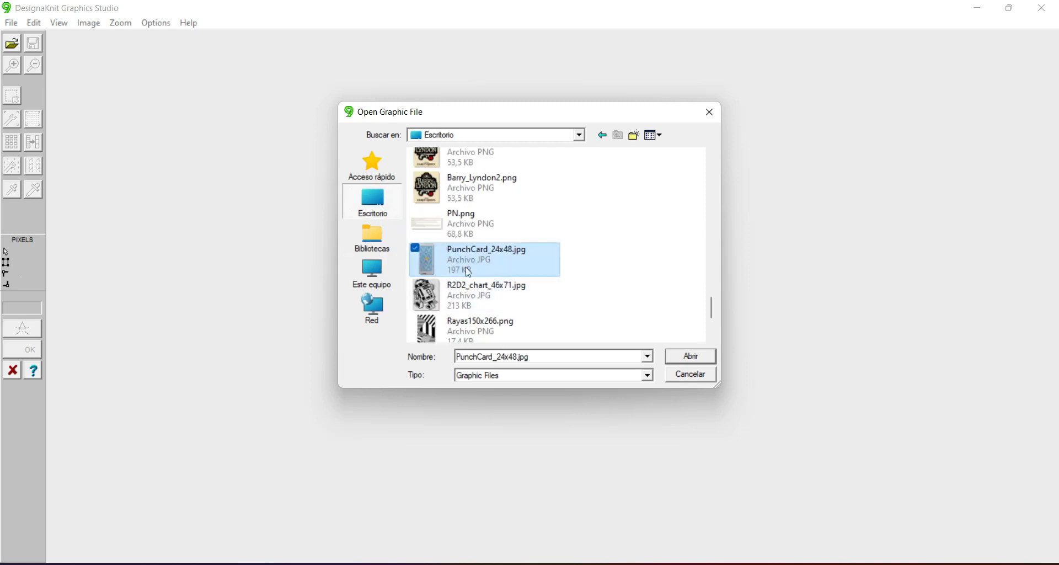
left_click(691, 356)
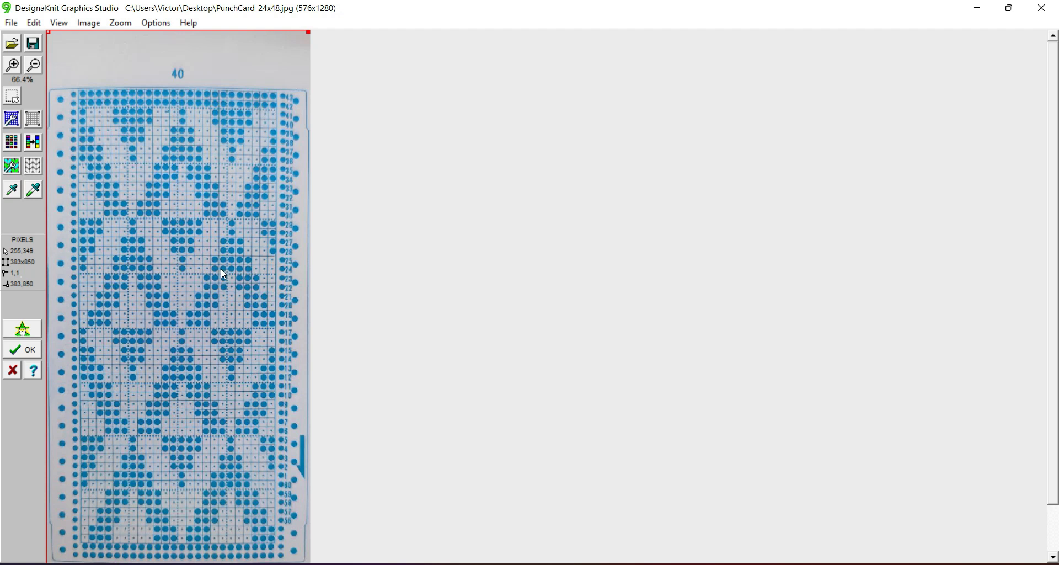
Crop the image to the punch card's pattern grid, leaving out the numbering, edge holes and fully punched border rows
left_click(13, 98)
left_click_drag(78, 108, 274, 542)
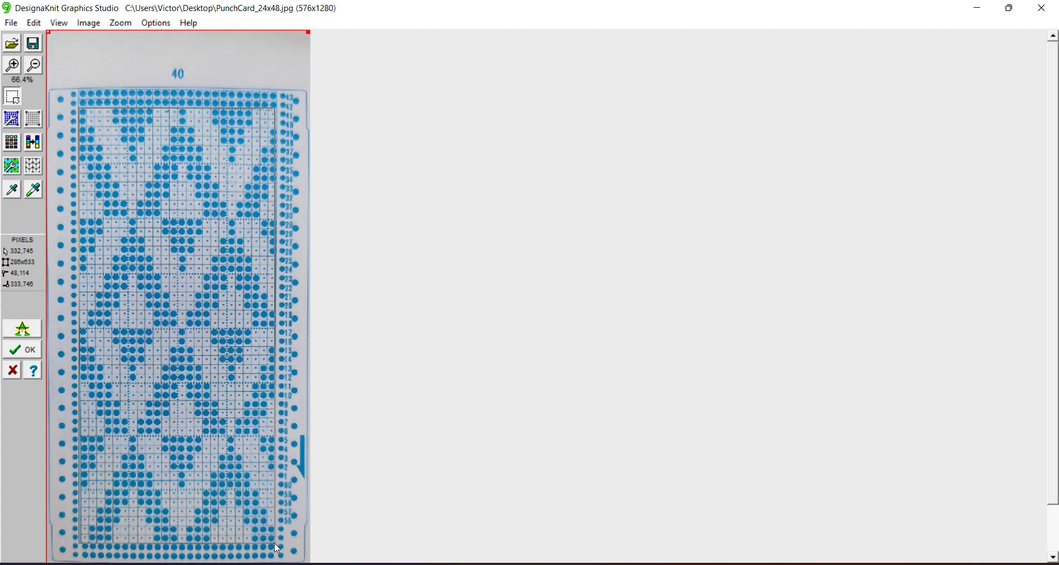
left_click_drag(275, 544, 276, 544)
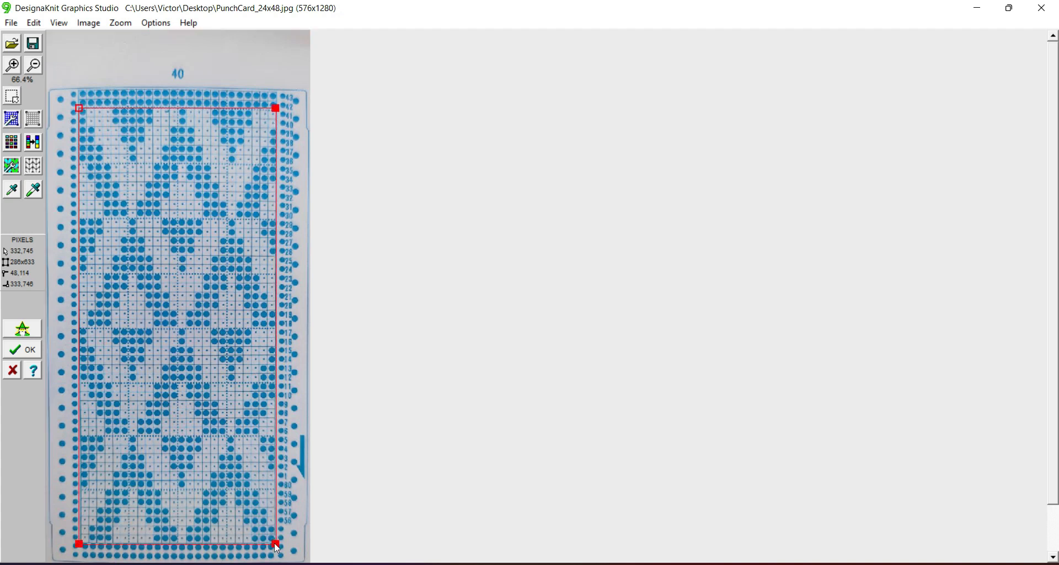
left_click(89, 25)
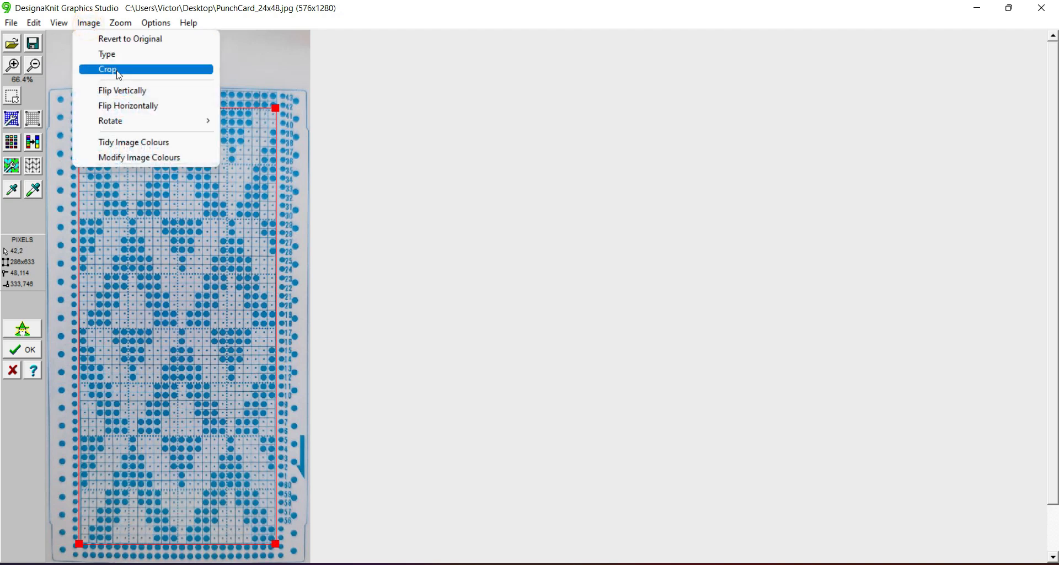
left_click(120, 71)
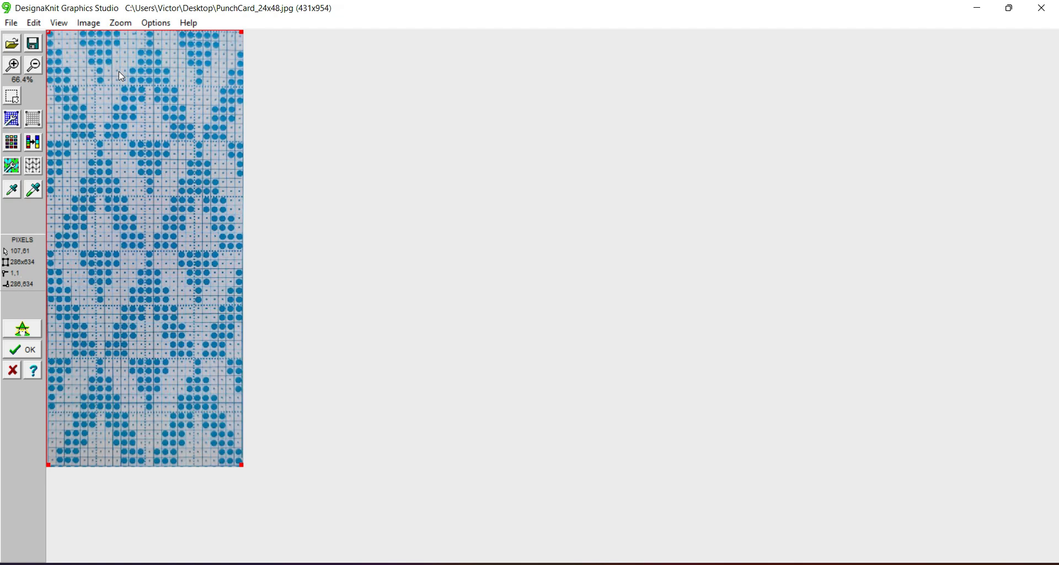
Display the yarn colours, deselect them all, and auto-assign a maximum of 2 colours to the image
left_click(12, 144)
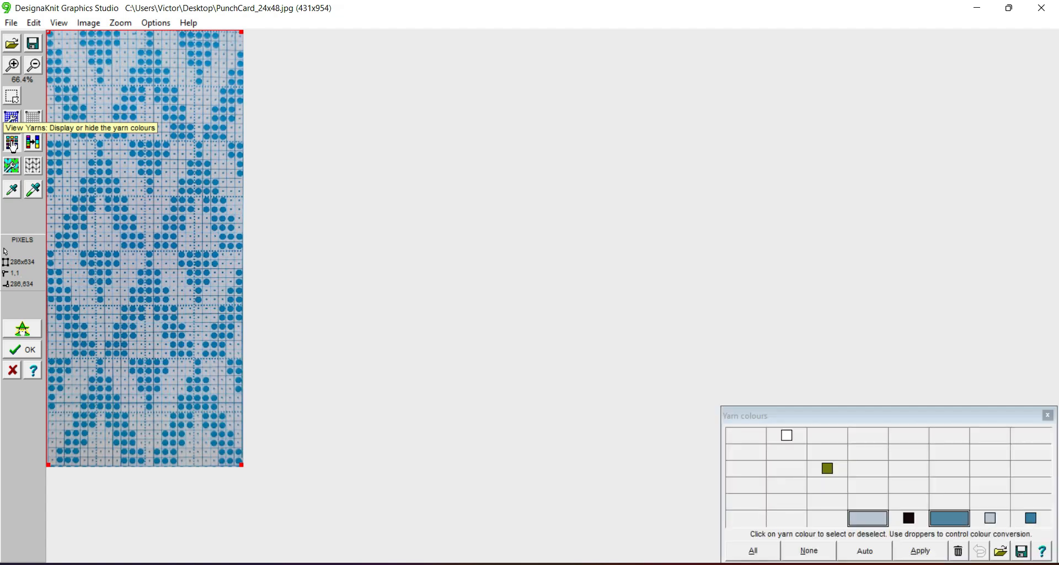
left_click(814, 552)
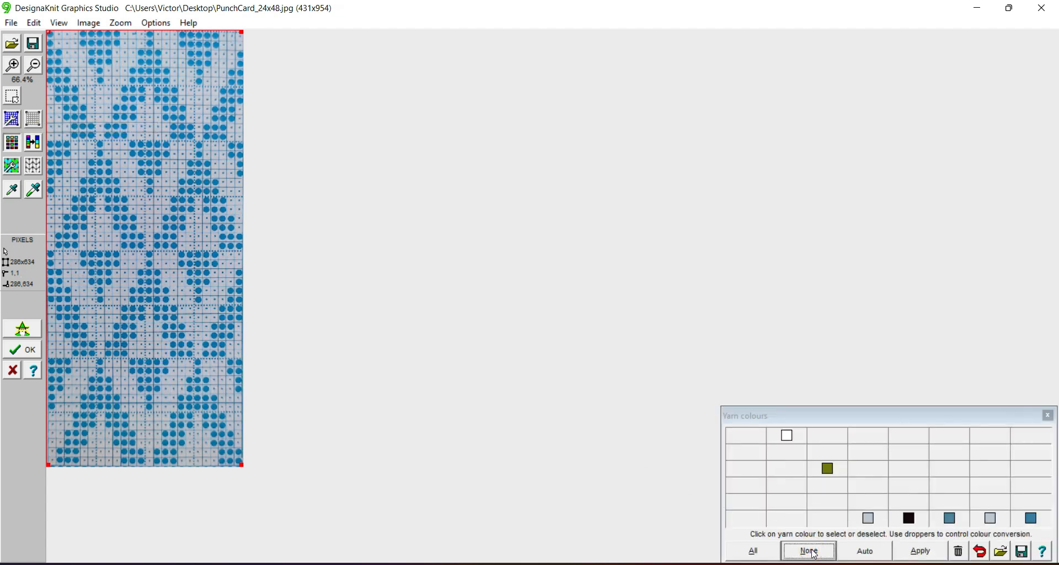
left_click(866, 552)
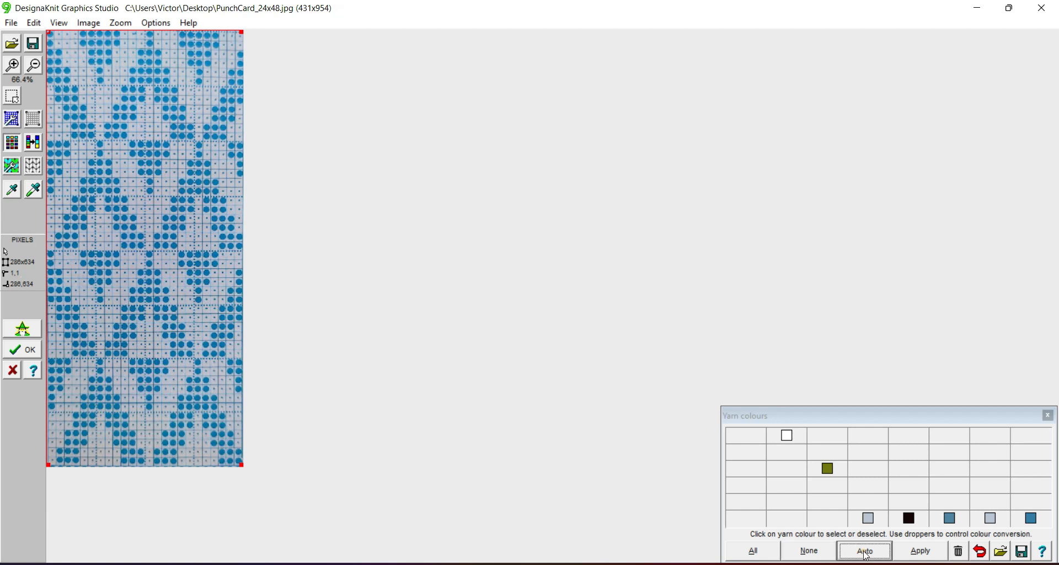
left_click(632, 294)
left_click(632, 294)
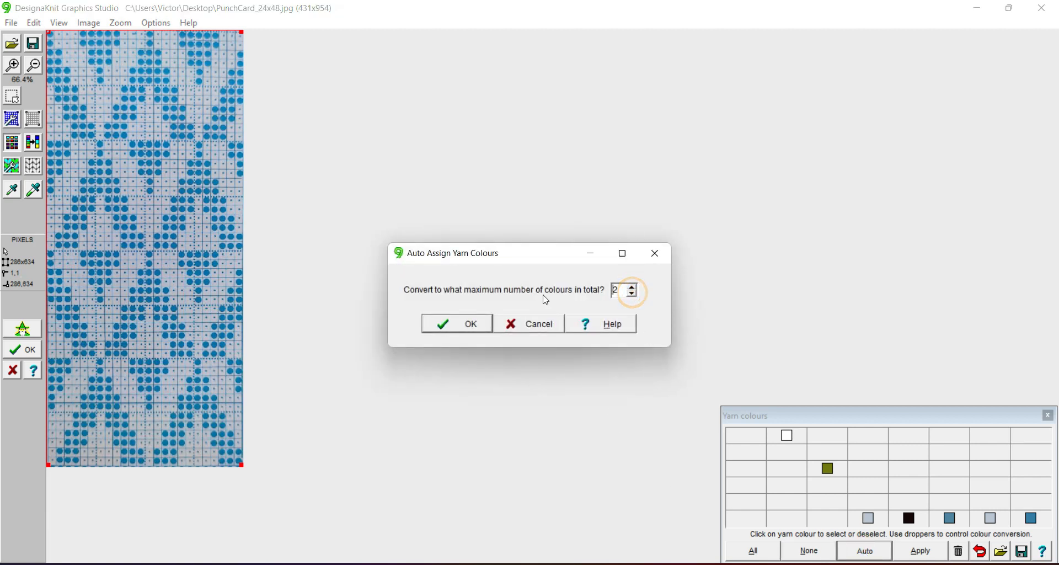
left_click(473, 317)
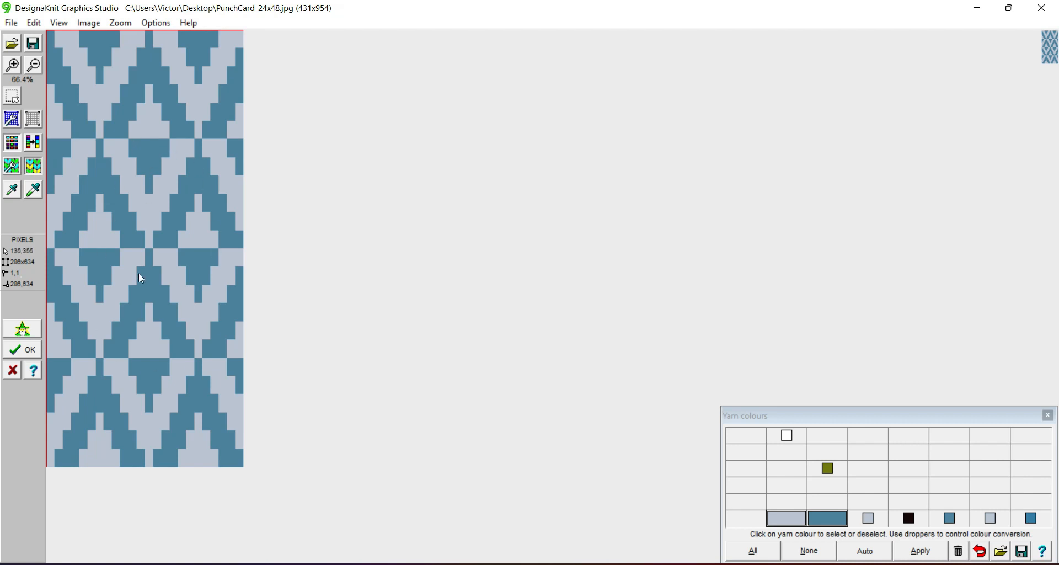
Set up the conversion as a Picture with a red 24-stitch by 48-row grid, Option 3 without dithering and 2 colours per row
left_click(22, 331)
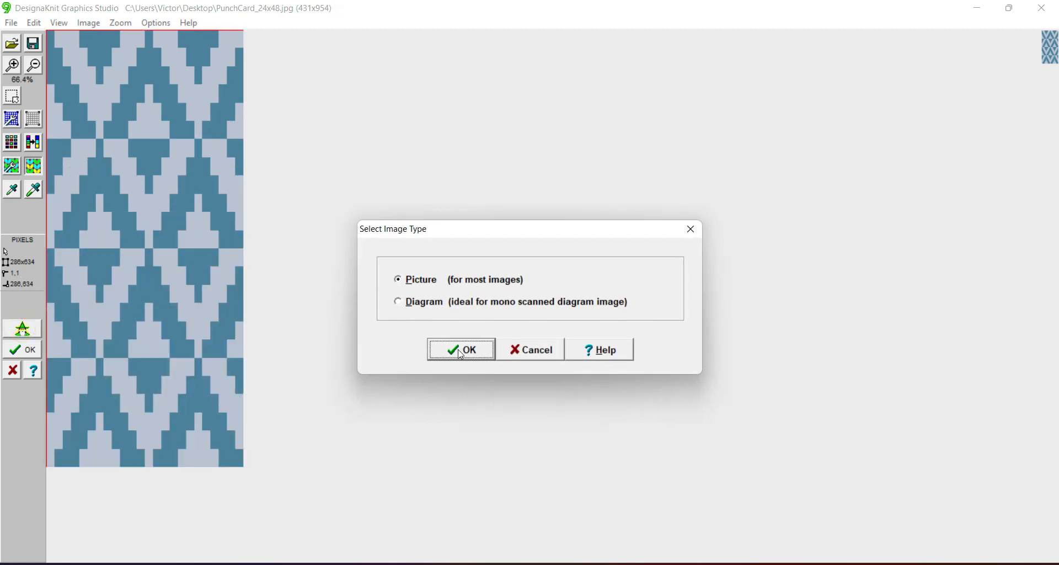
left_click(478, 351)
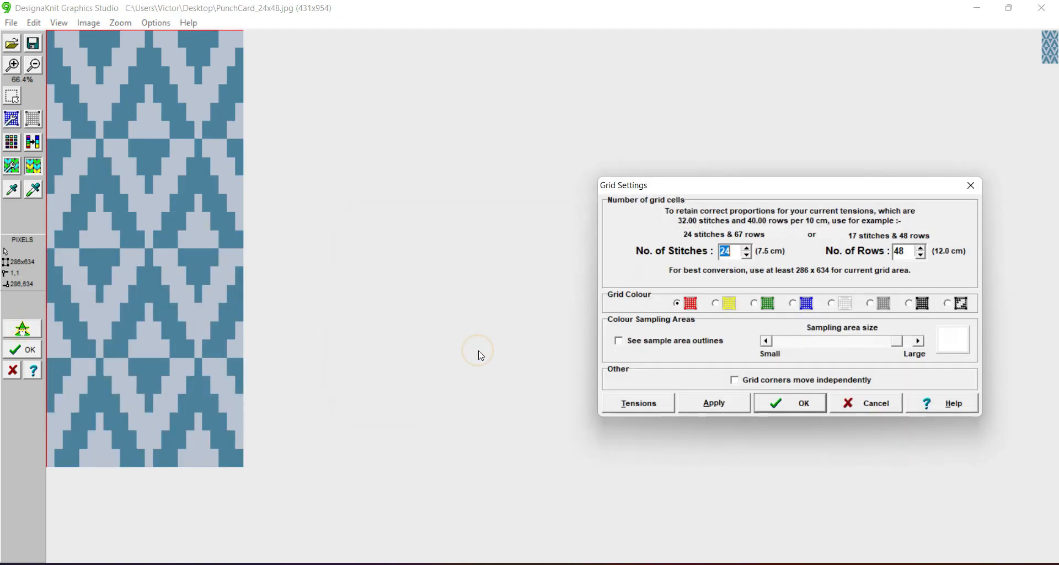
left_click(734, 251)
double_click(734, 251)
double_click(894, 254)
left_click(797, 403)
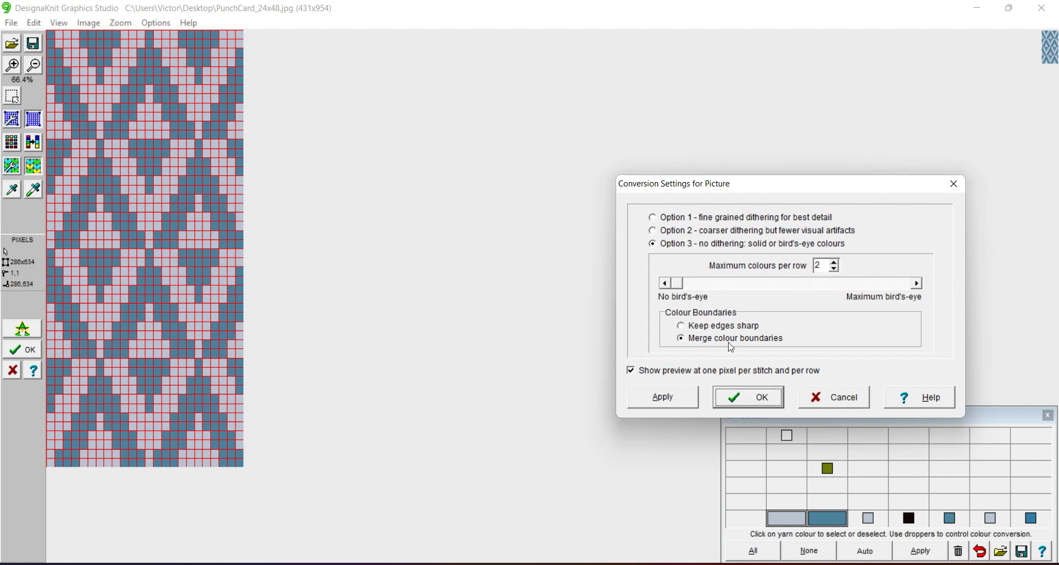
left_click(746, 399)
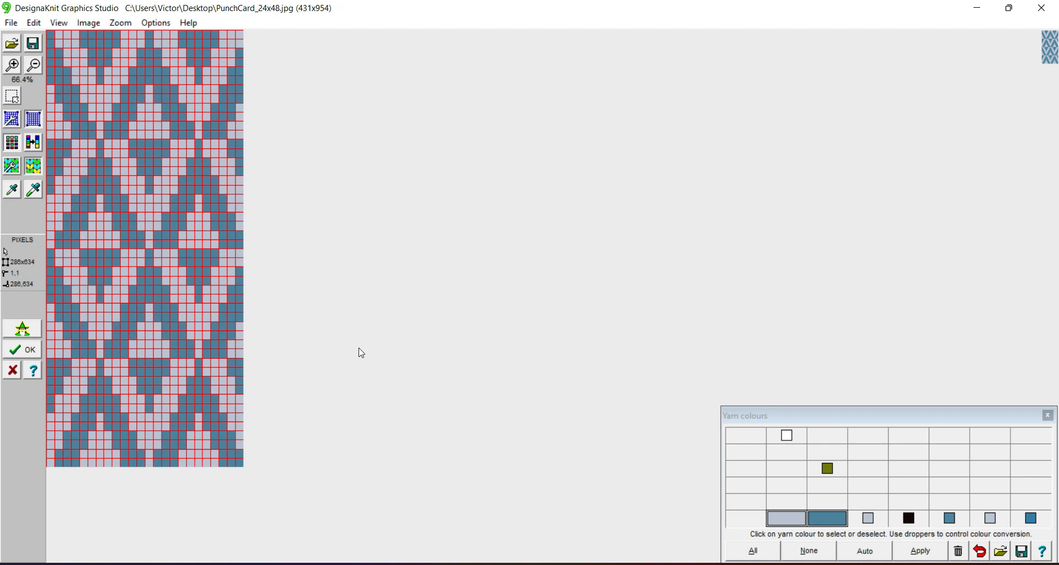
Convert to a Fair Isle pattern for the Silver Reed SK840,550,560,580, saving the image settings but not the changed image
left_click(28, 351)
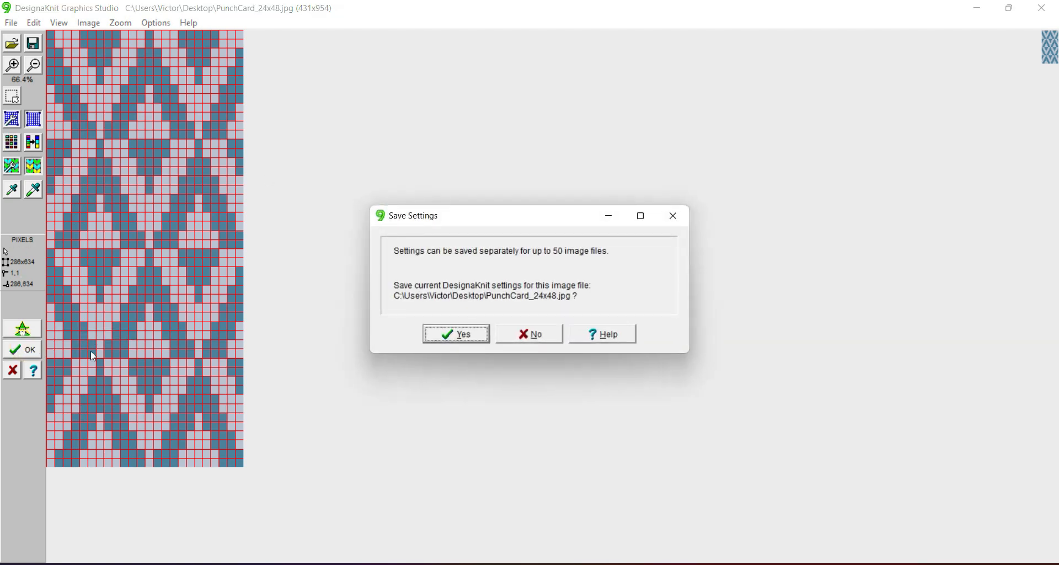
left_click(464, 333)
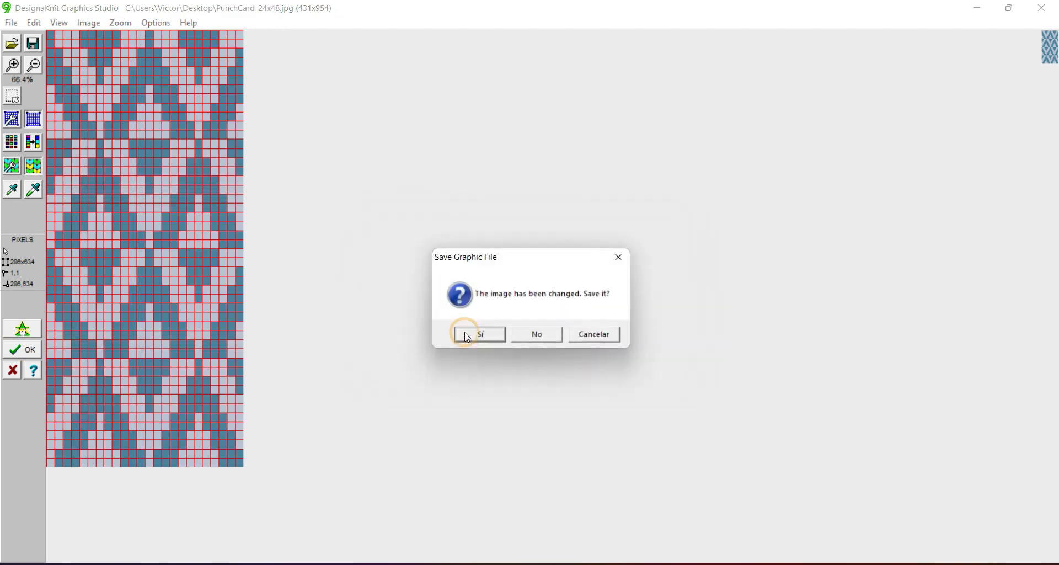
left_click(538, 335)
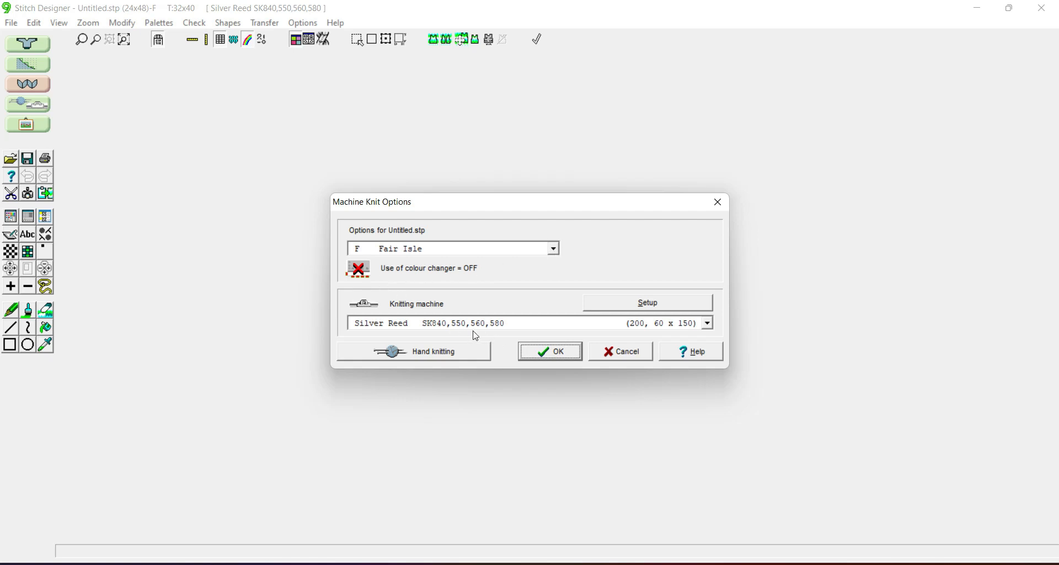
left_click(568, 358)
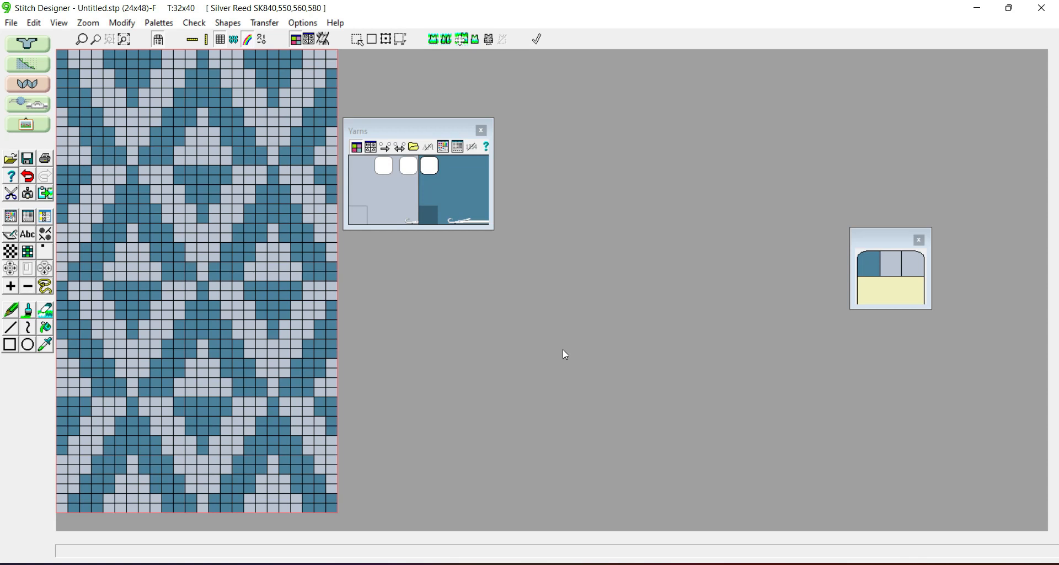
Recolour the light grey yarn to near-white by raising its luminance to 237
left_click(444, 148)
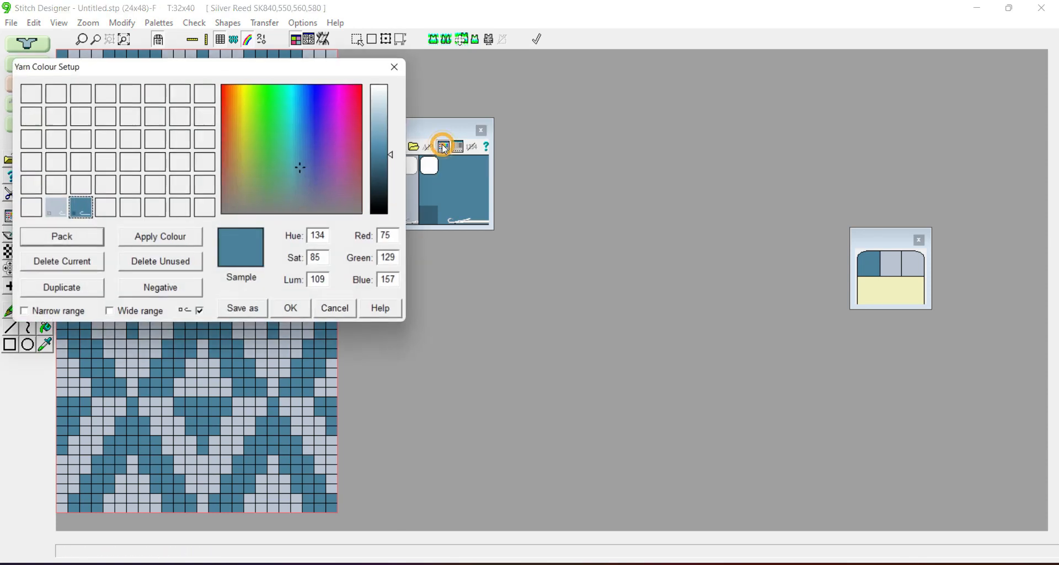
left_click(60, 213)
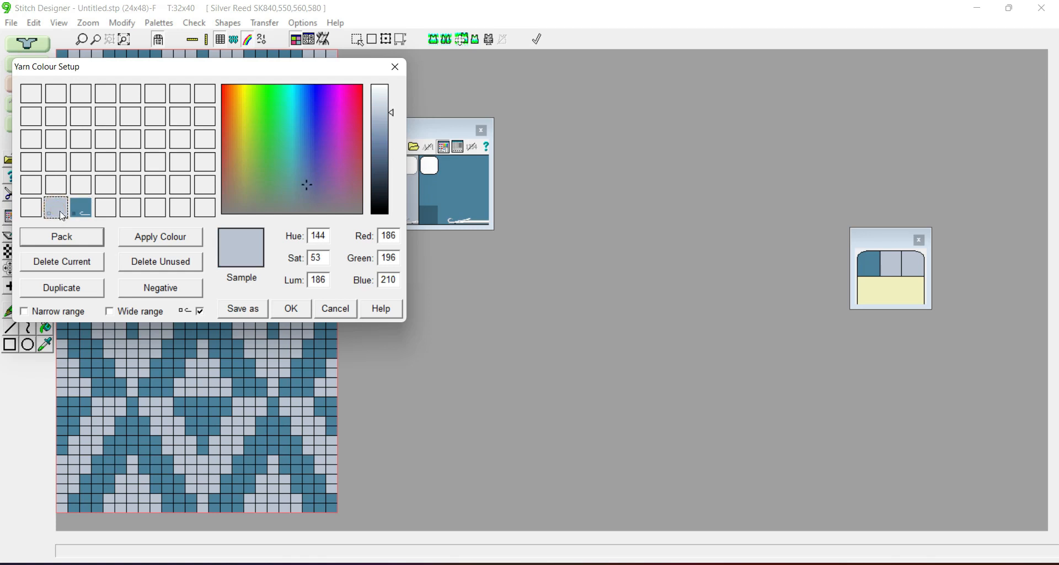
left_click_drag(393, 113, 393, 85)
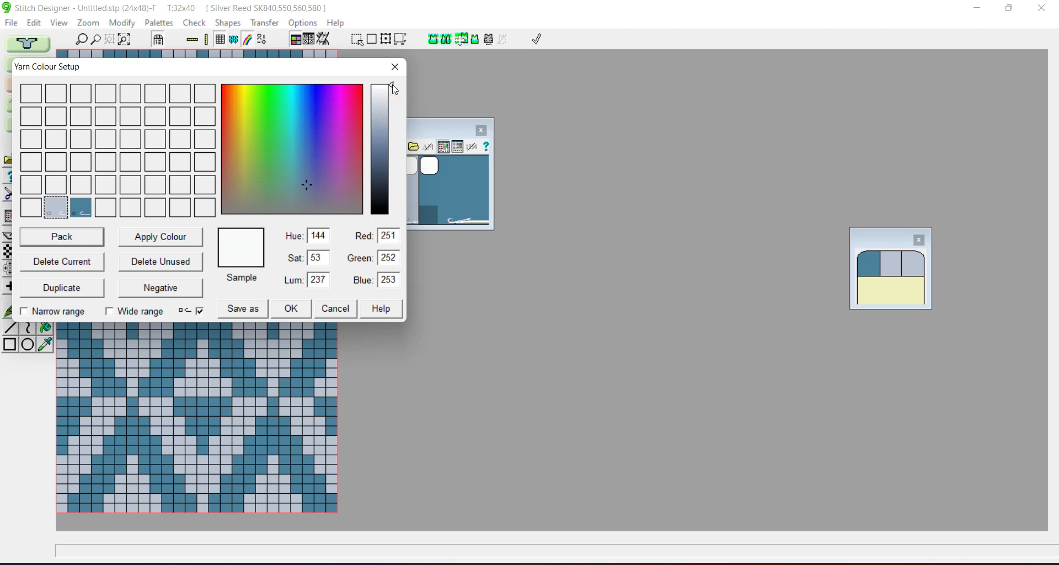
left_click(161, 239)
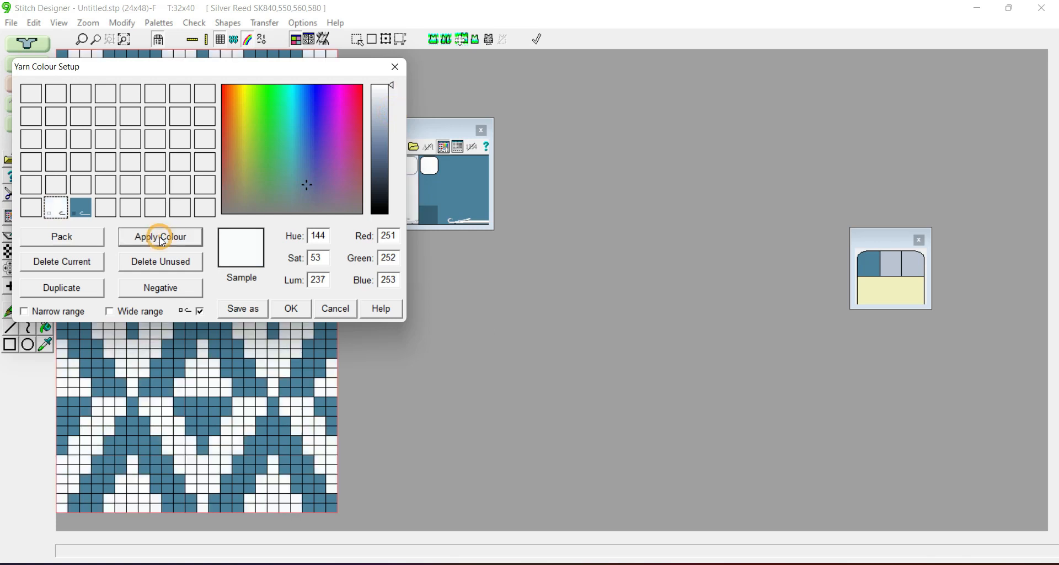
Recolour the blue yarn to black by lowering its luminance to 0, and accept the yarn colour setup
left_click(82, 209)
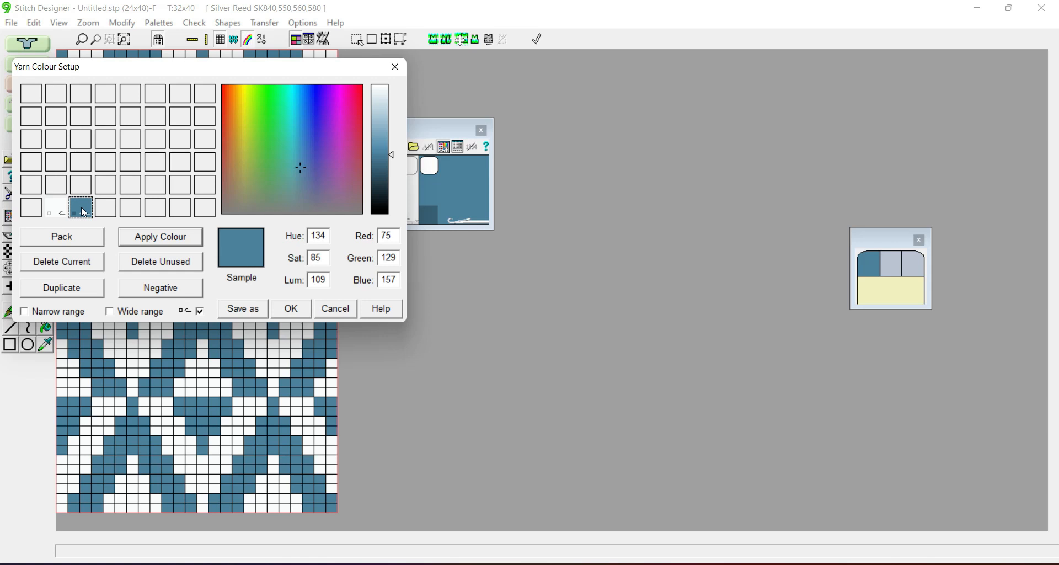
left_click_drag(393, 159, 394, 217)
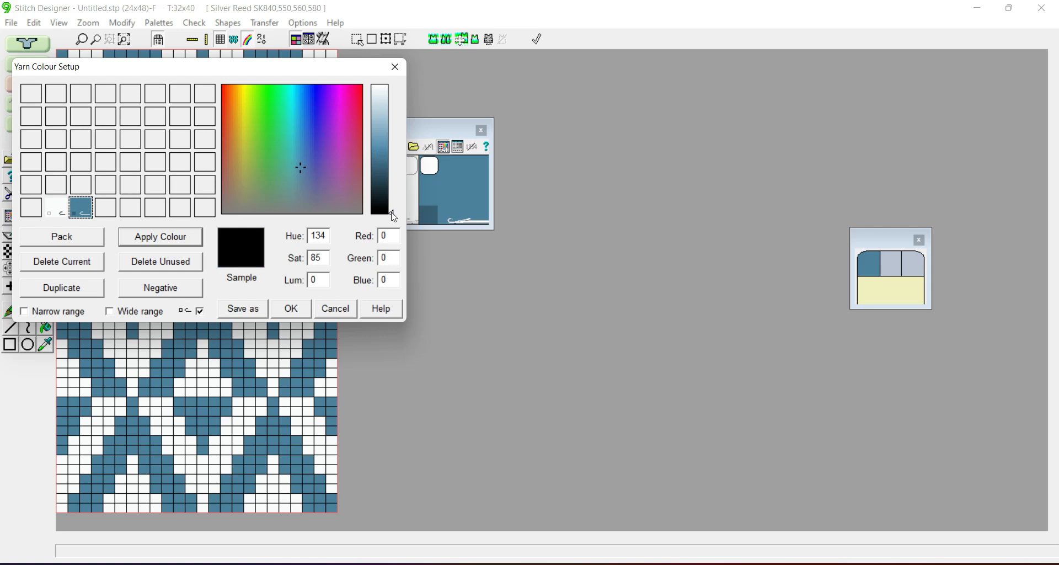
left_click(183, 239)
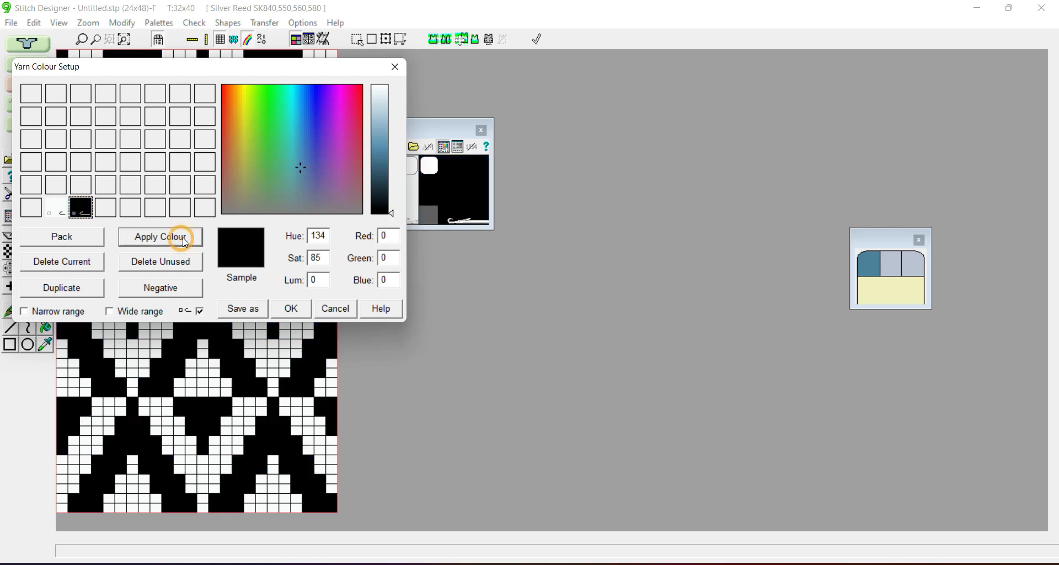
left_click(293, 310)
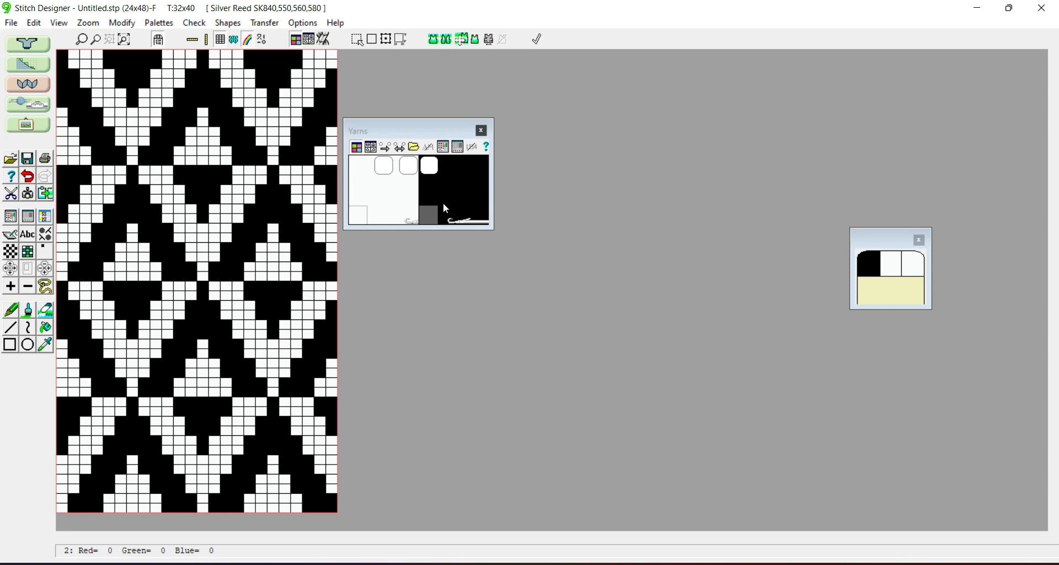
Make the white yarn the needle-selecting colour, and return that role to the black yarn
left_click(411, 221)
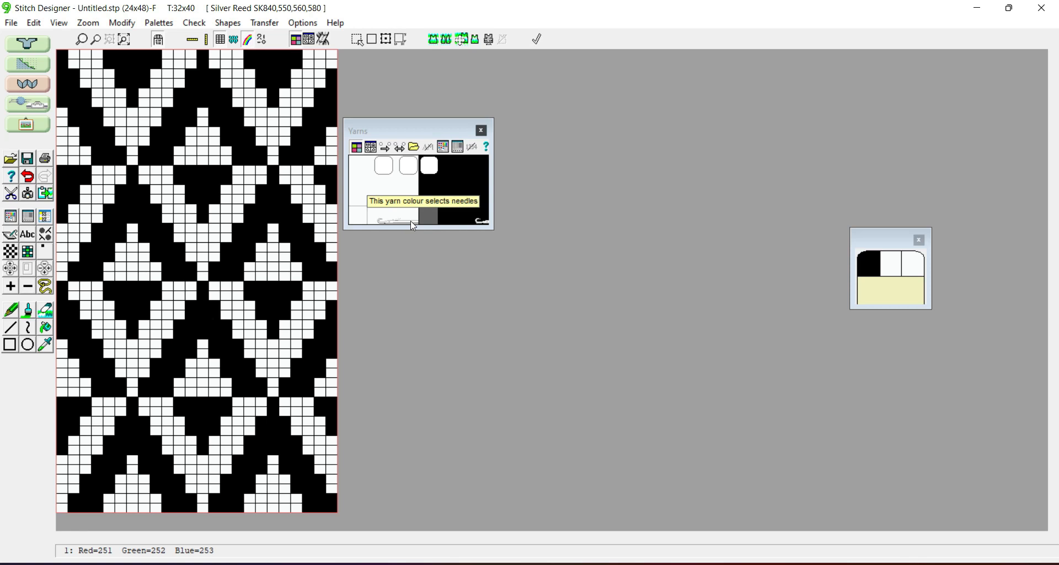
left_click(464, 205)
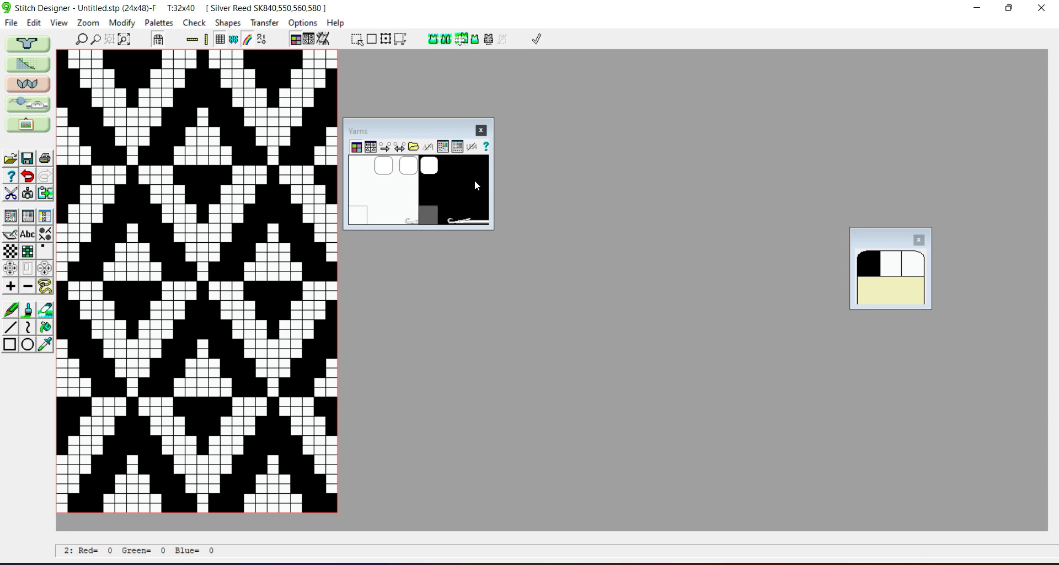
Try pencilling extra black stitches beneath the tip of the central black triangle, and undo them
left_click_drag(413, 134, 465, 112)
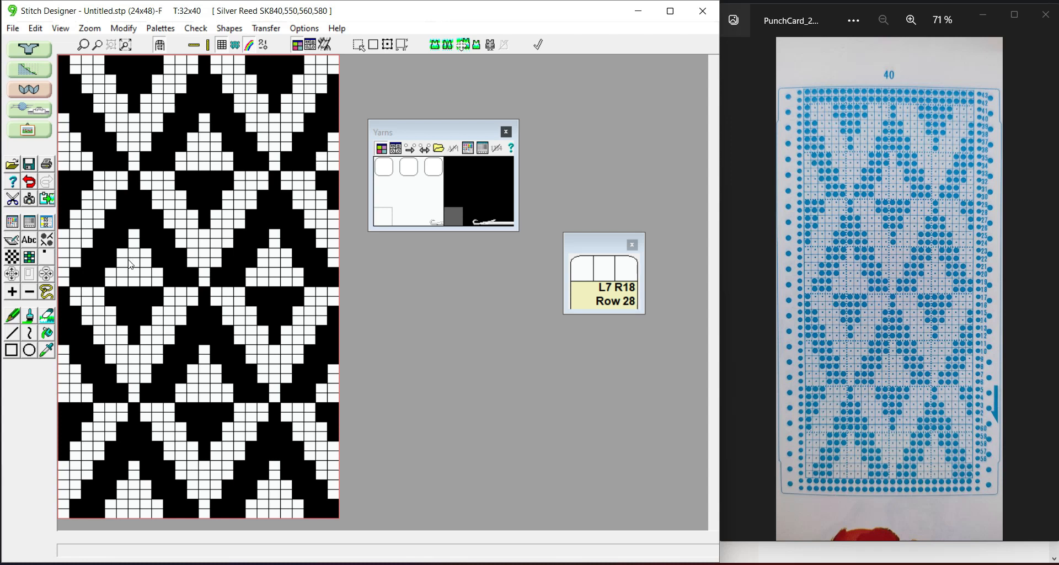
left_click(13, 318)
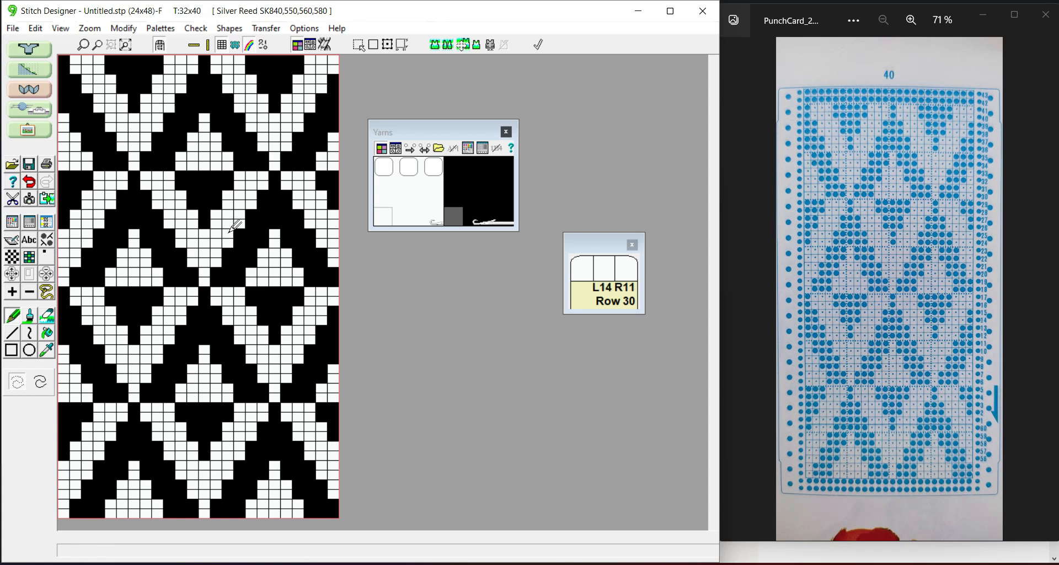
left_click(486, 190)
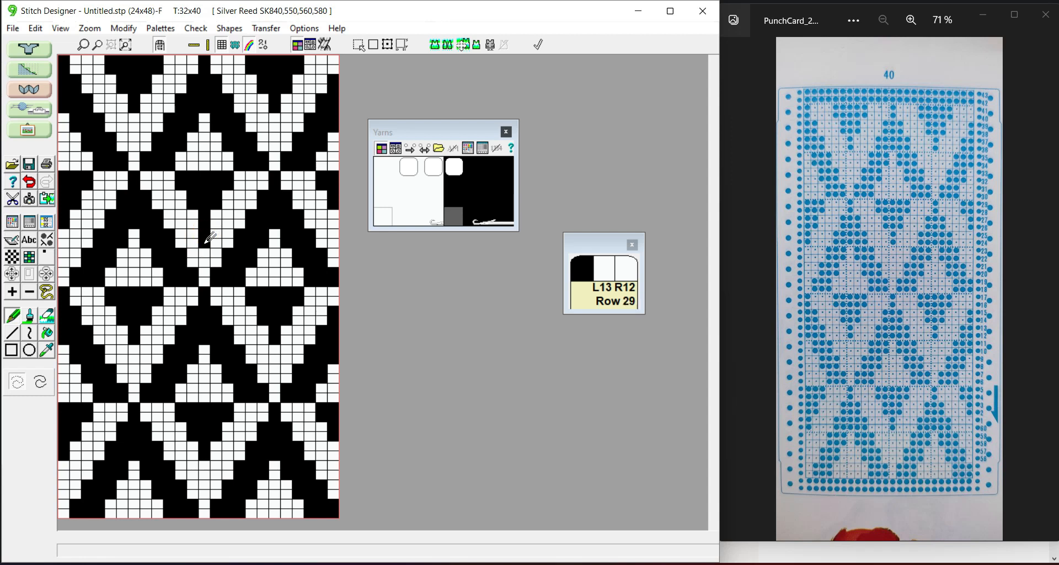
left_click(30, 185)
left_click(31, 185)
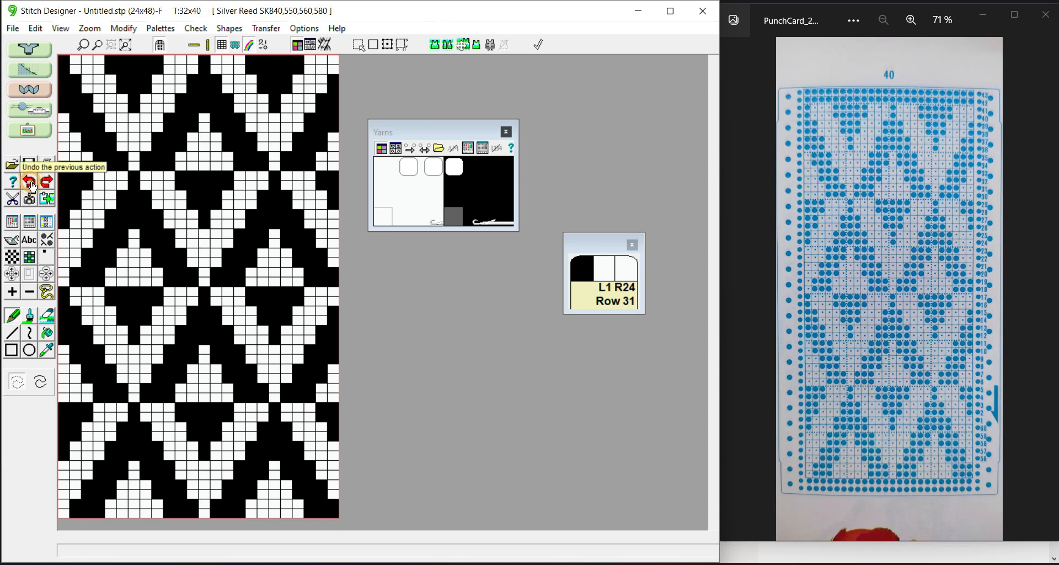
Toggle the stitch grid, try pencilling two white stitches into the black diamond band around row 32, and undo both
left_click(222, 47)
left_click(222, 48)
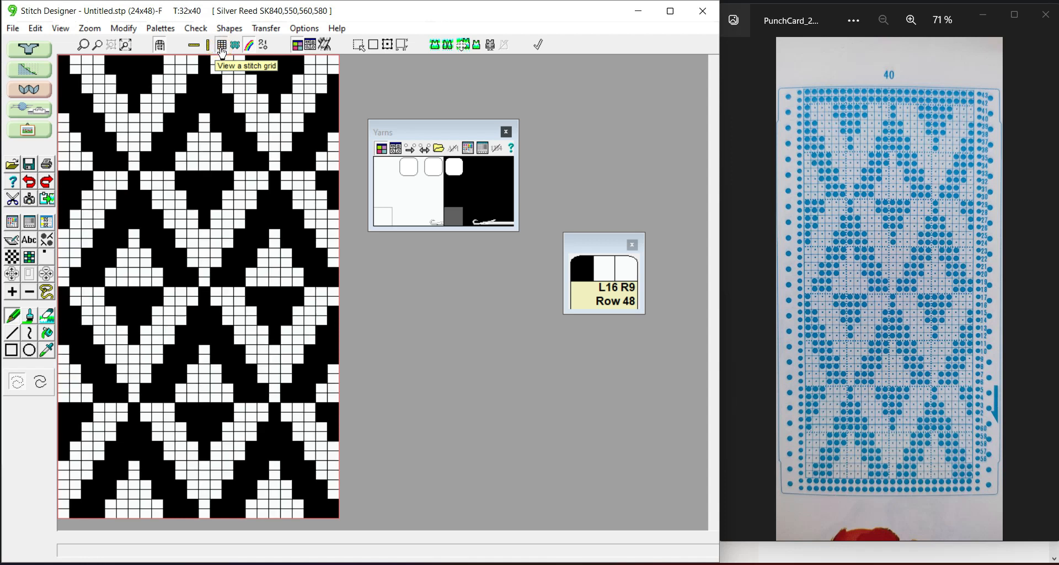
left_click(406, 194)
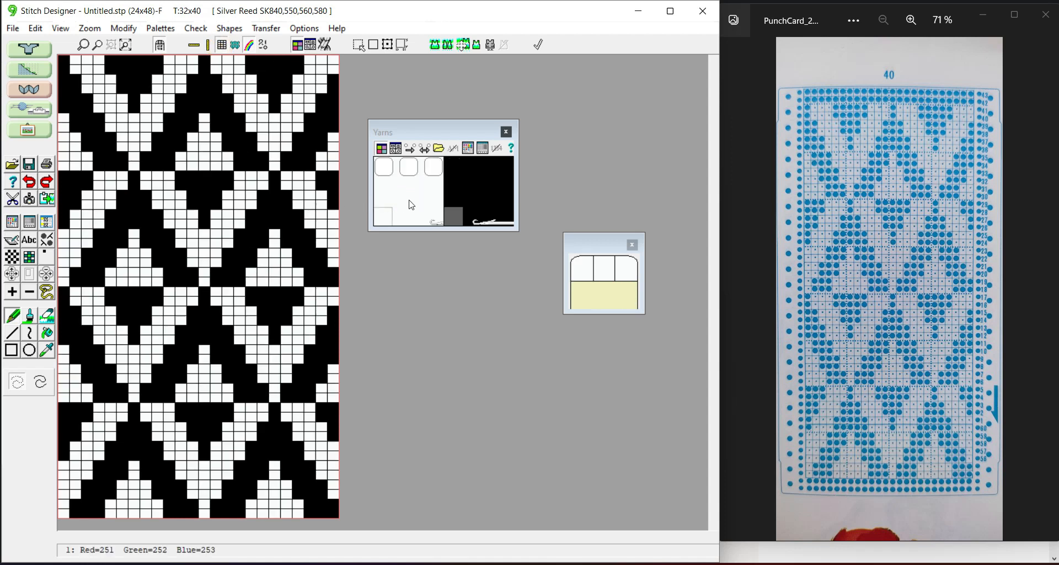
left_click(274, 204)
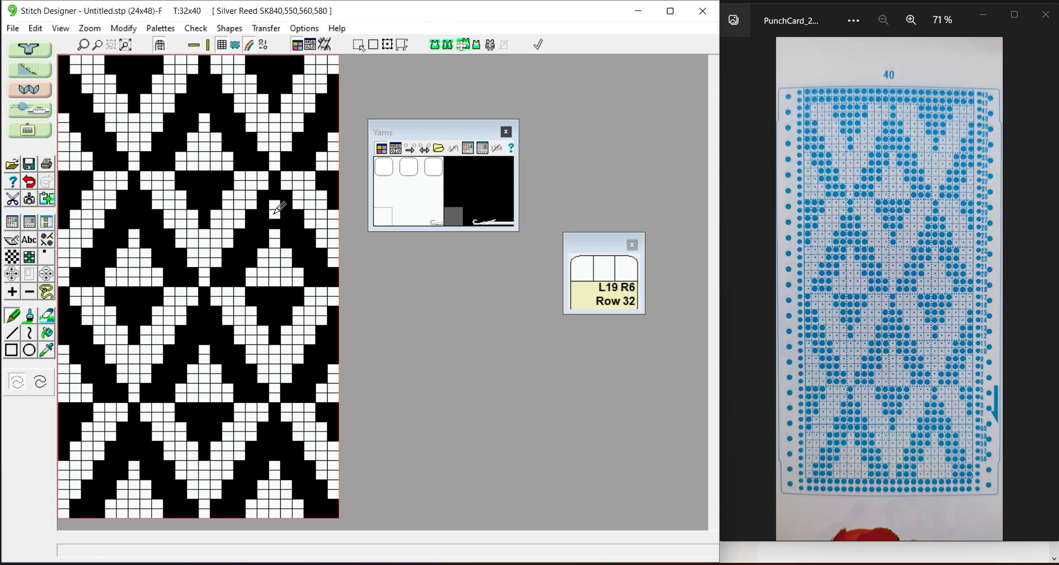
left_click(275, 211)
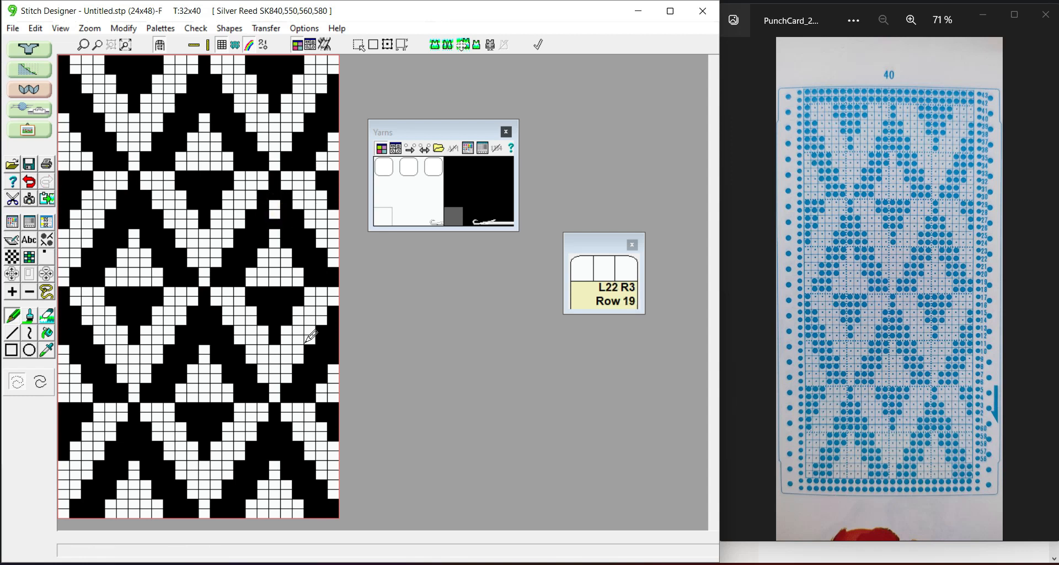
left_click(30, 183)
left_click(30, 183)
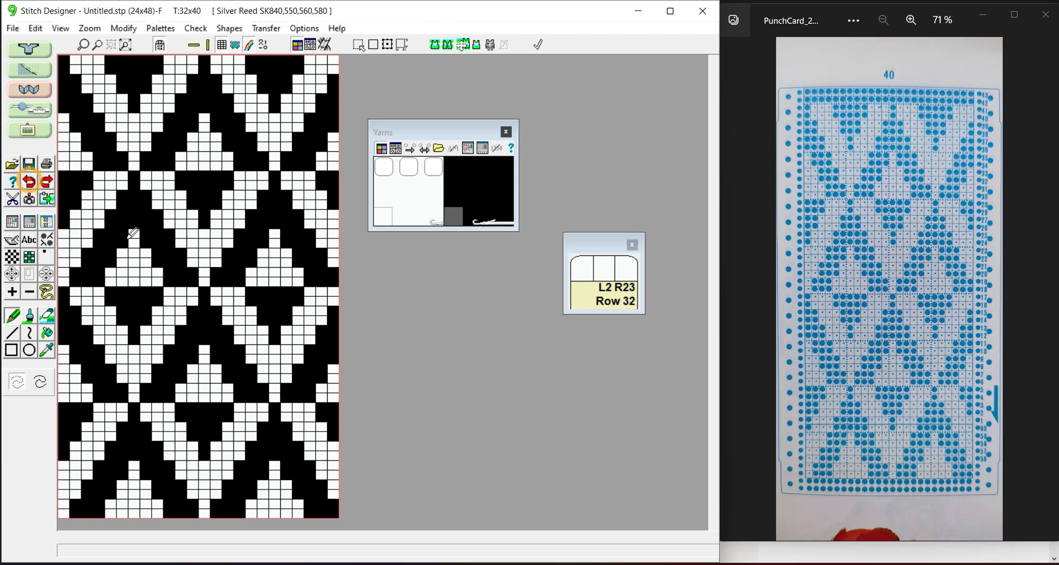
Move the yarn palette farther from the pattern and maximise the Stitch Designer window
left_click_drag(422, 136, 599, 115)
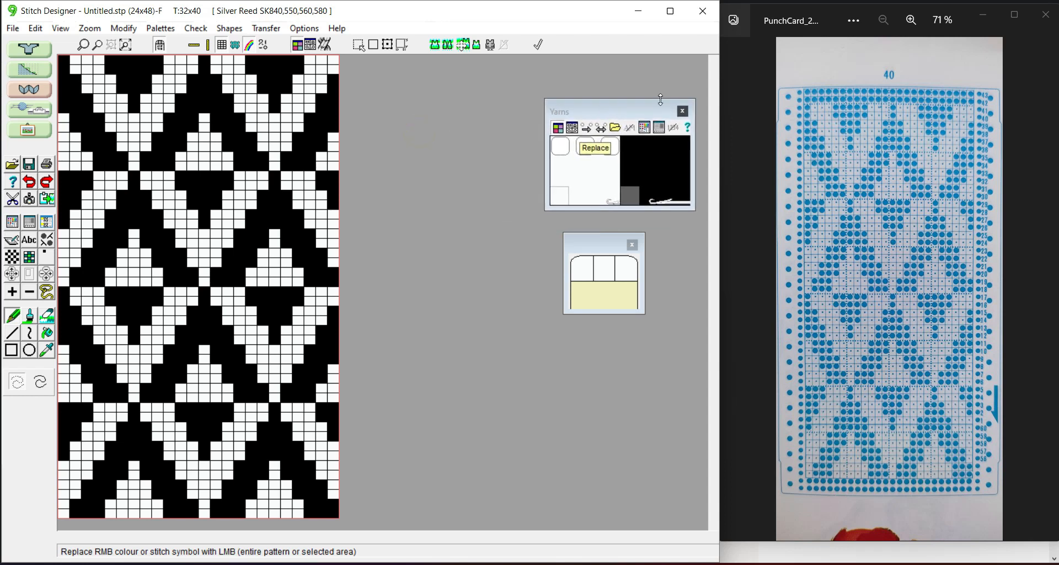
left_click(677, 15)
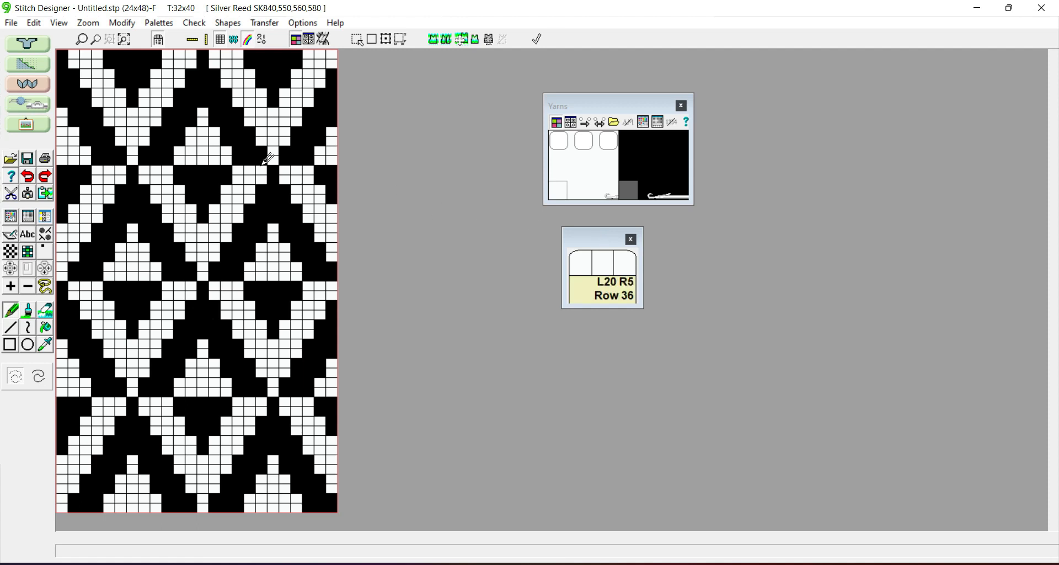
Display the pattern as 3 horizontal by 3 vertical repeats
left_click(59, 25)
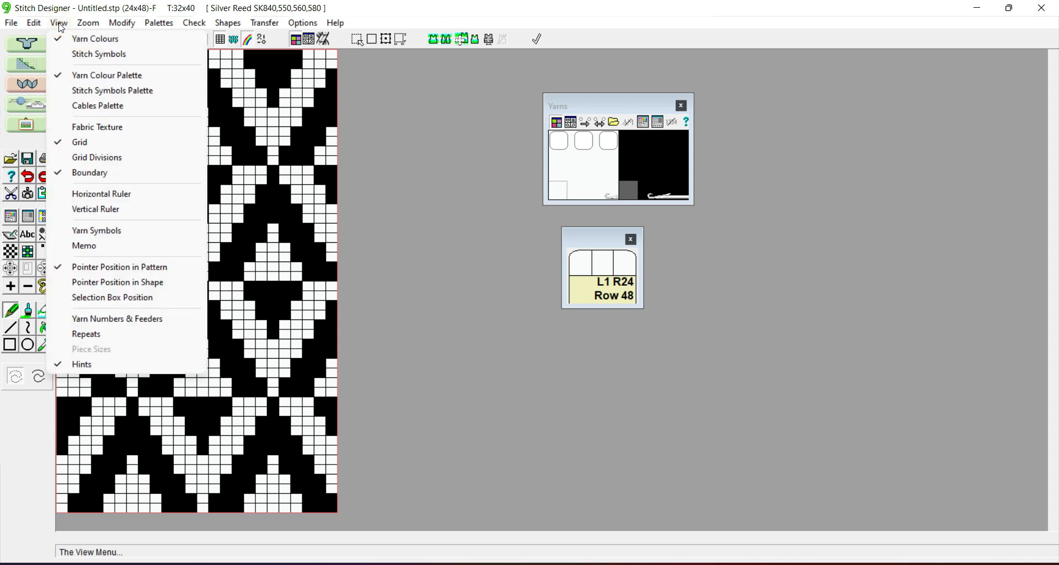
left_click(86, 334)
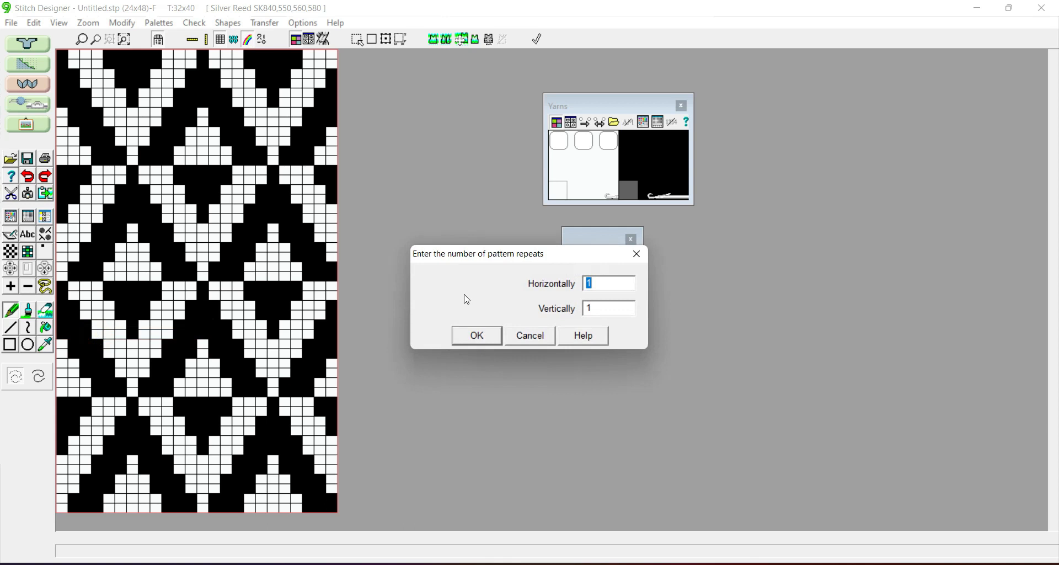
type("3")
double_click(591, 306)
key("BackSpace")
left_click(475, 336)
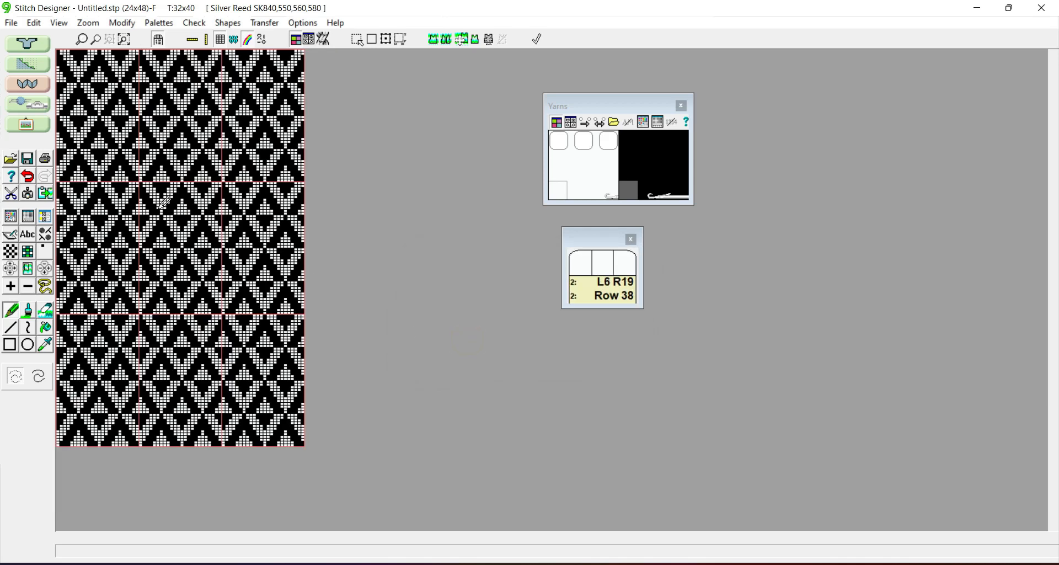
Examine at several magnifications how the repeats join, and undo the repeat display
scroll(164, 203, "up", 3)
scroll(164, 203, "up", 4)
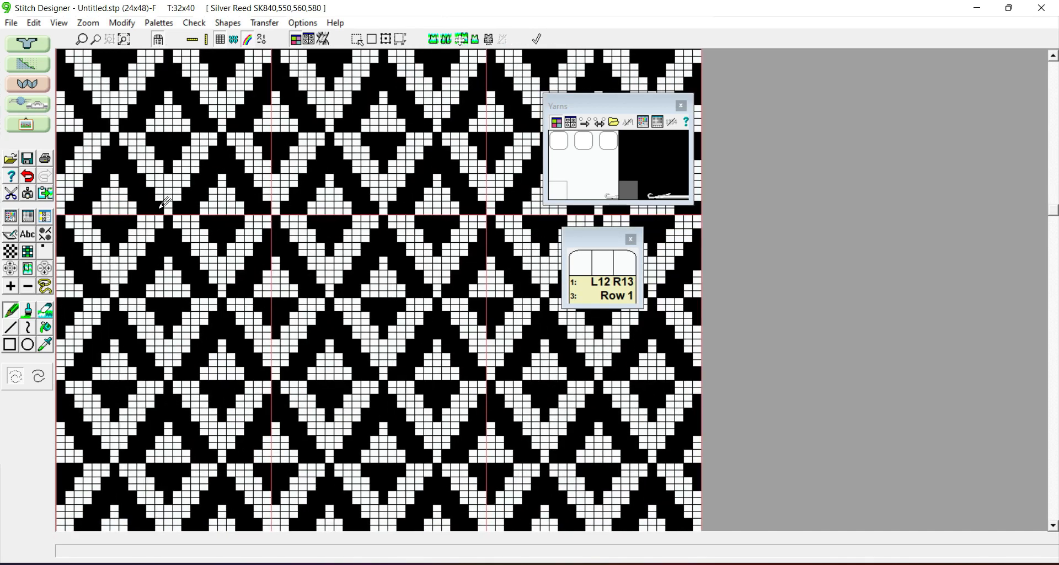
scroll(164, 203, "up", 2)
scroll(165, 203, "down", 5)
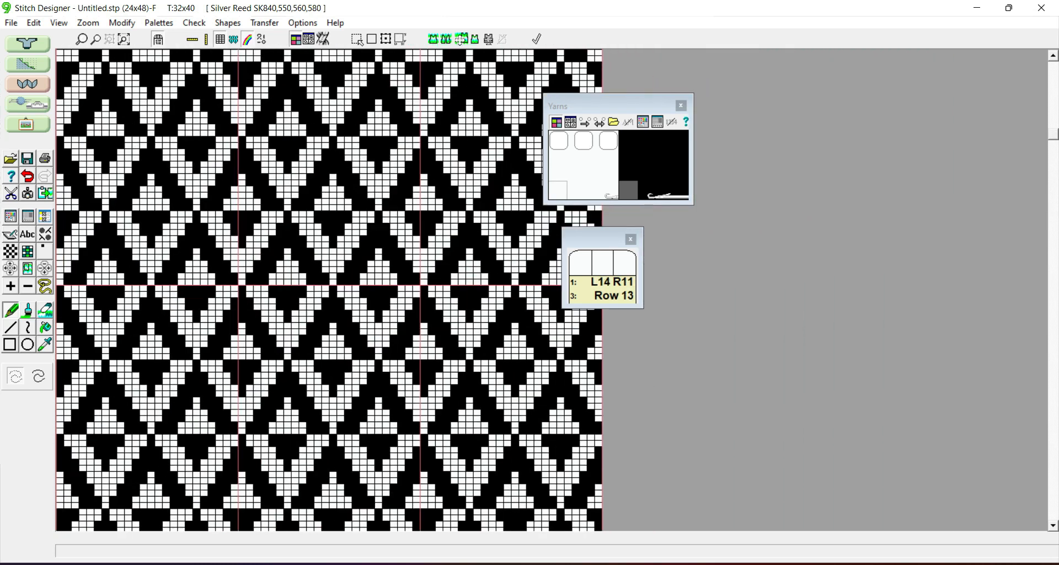
scroll(164, 203, "down", 3)
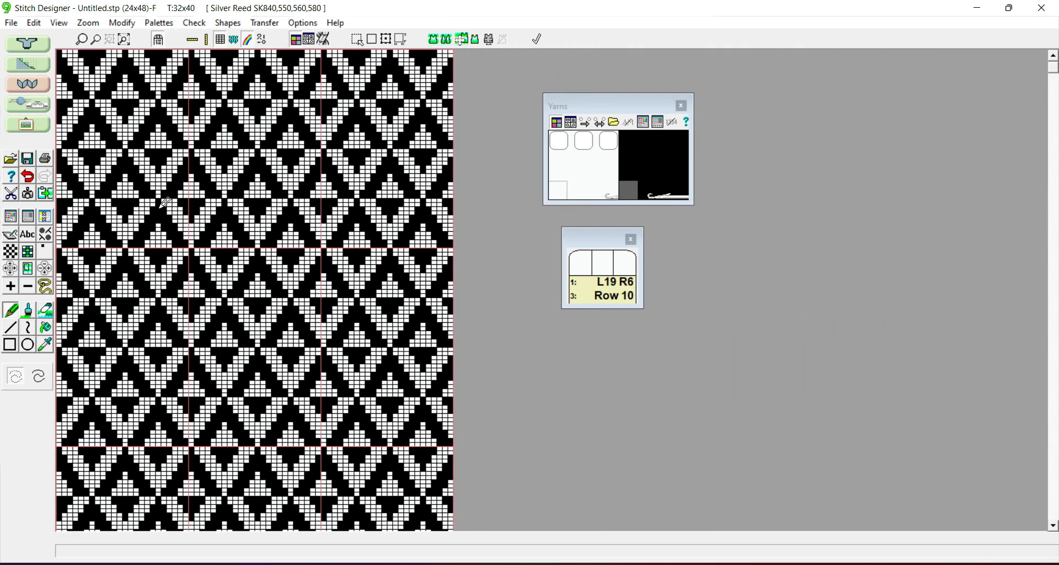
scroll(164, 203, "down", 2)
scroll(165, 203, "up", 3)
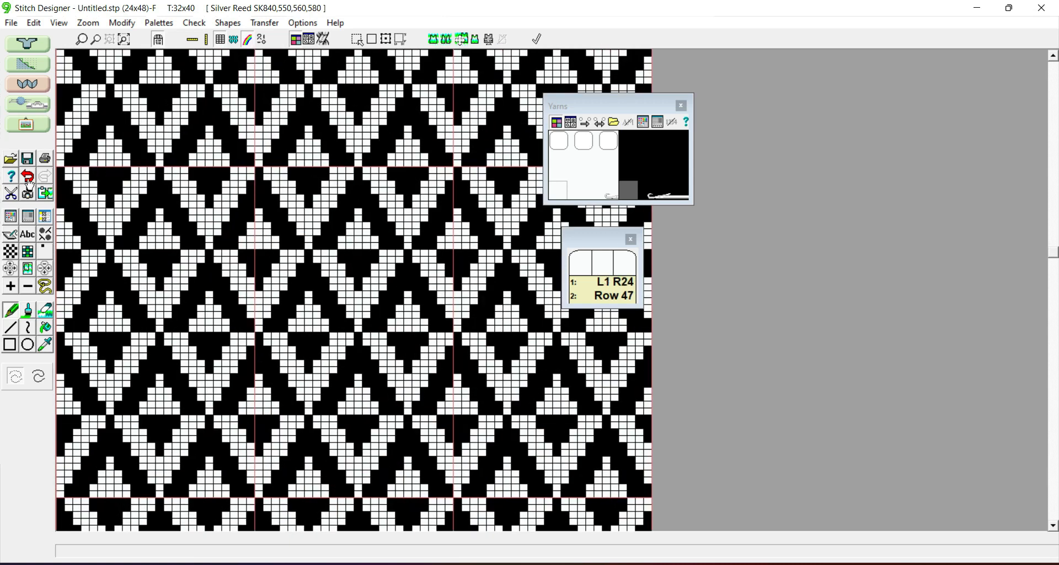
left_click(28, 178)
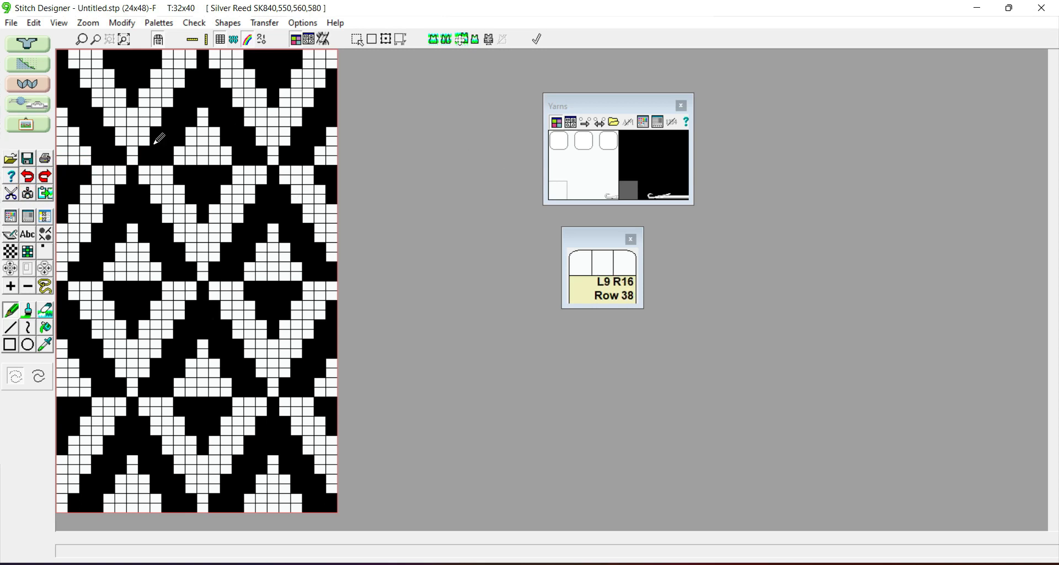
Save the stitch pattern on the Desktop as Prueba.stp
left_click(28, 159)
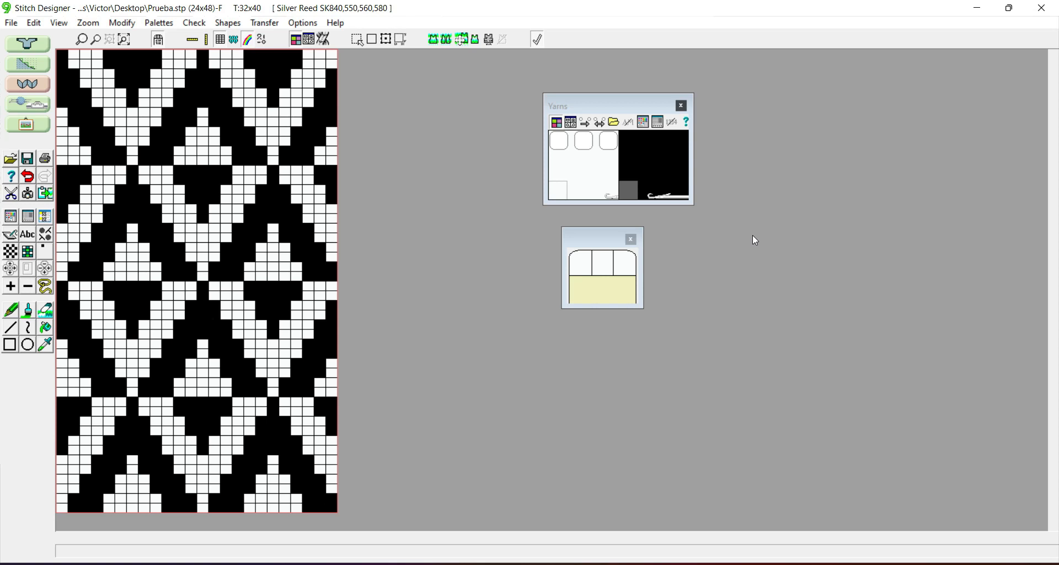
Review the knitting methods available for the pattern, and leave the machine knit options without changes
left_click(305, 23)
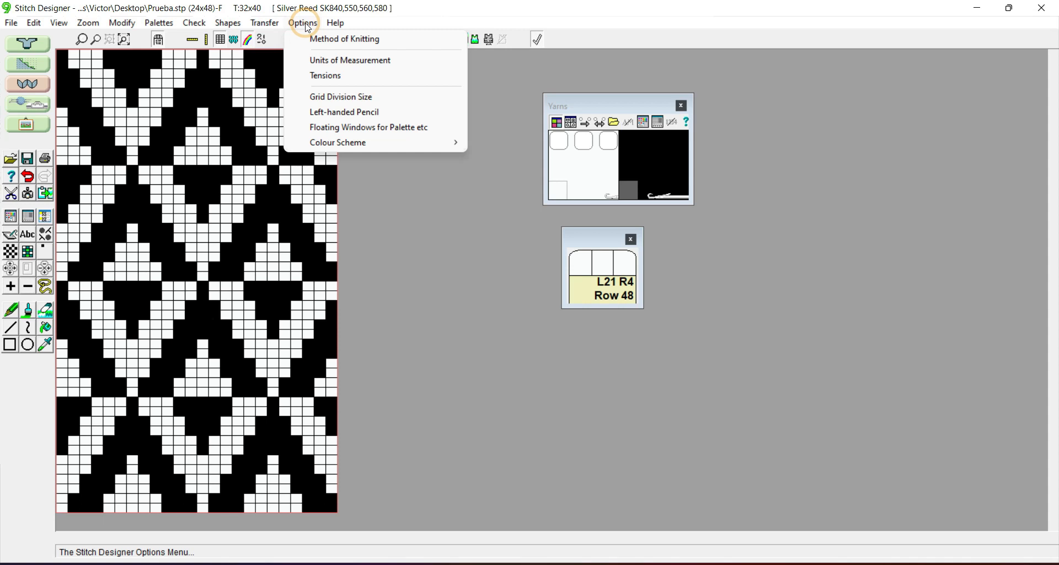
left_click(392, 42)
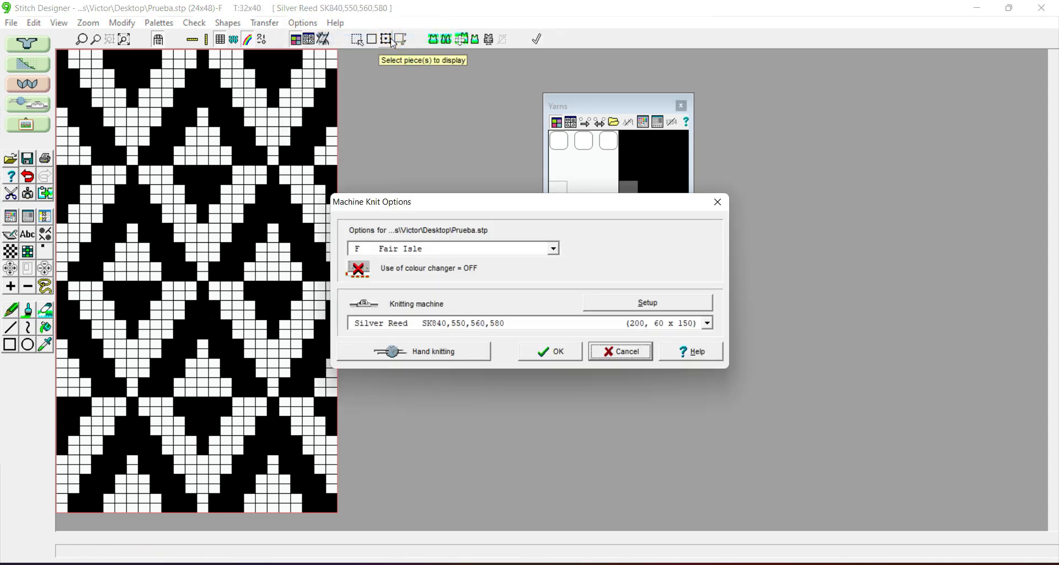
left_click(553, 249)
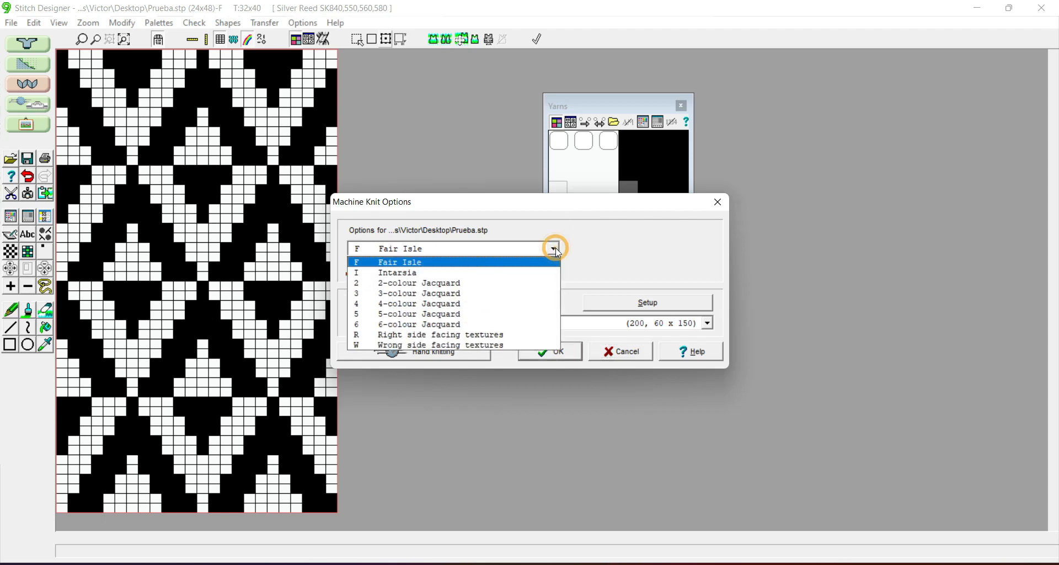
left_click(606, 253)
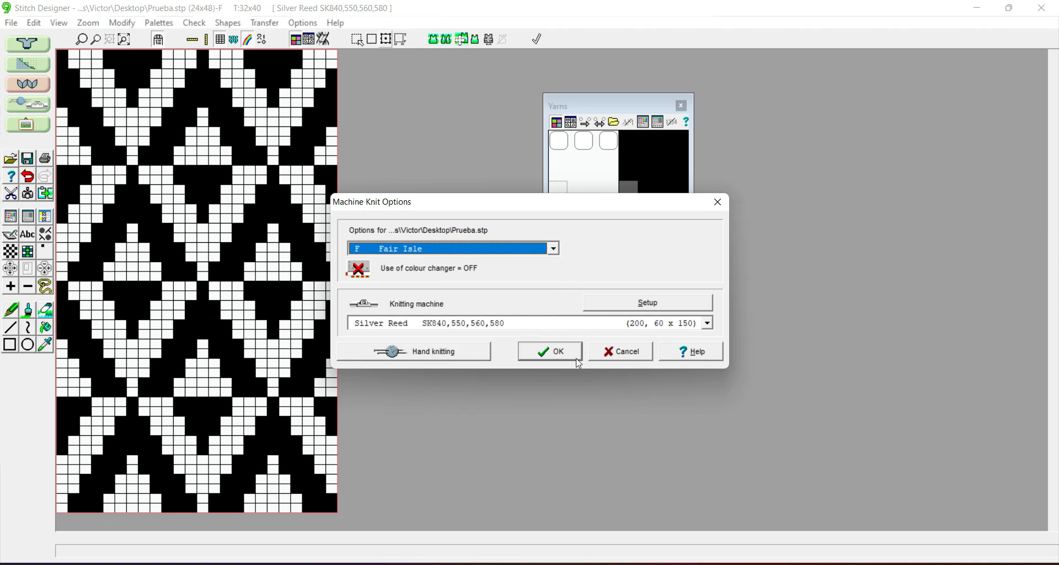
left_click(622, 352)
Review the main stitch and row tensions, and close them without changes
left_click(302, 23)
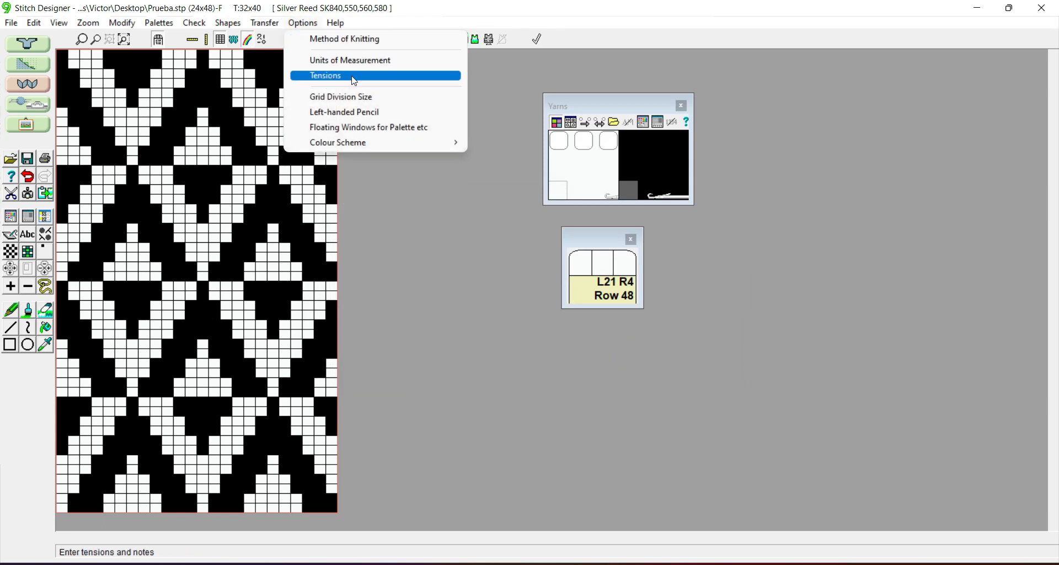
left_click(354, 80)
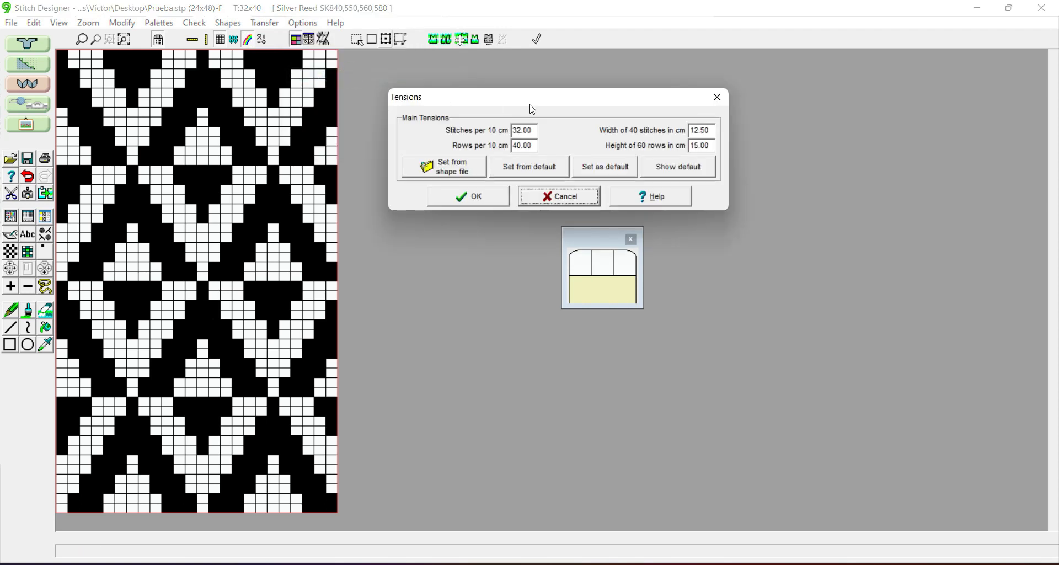
left_click_drag(540, 103, 539, 198)
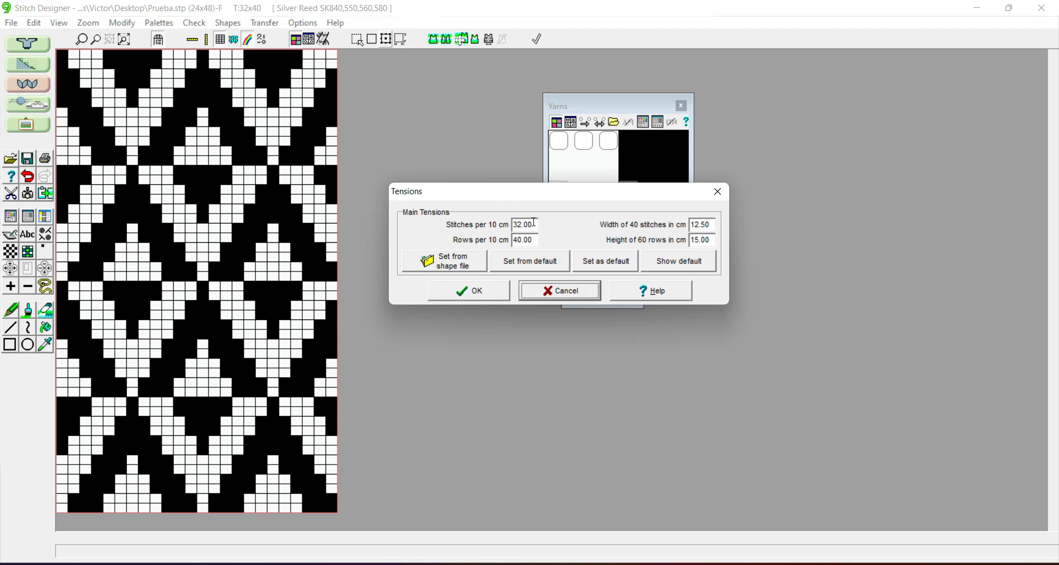
left_click(562, 292)
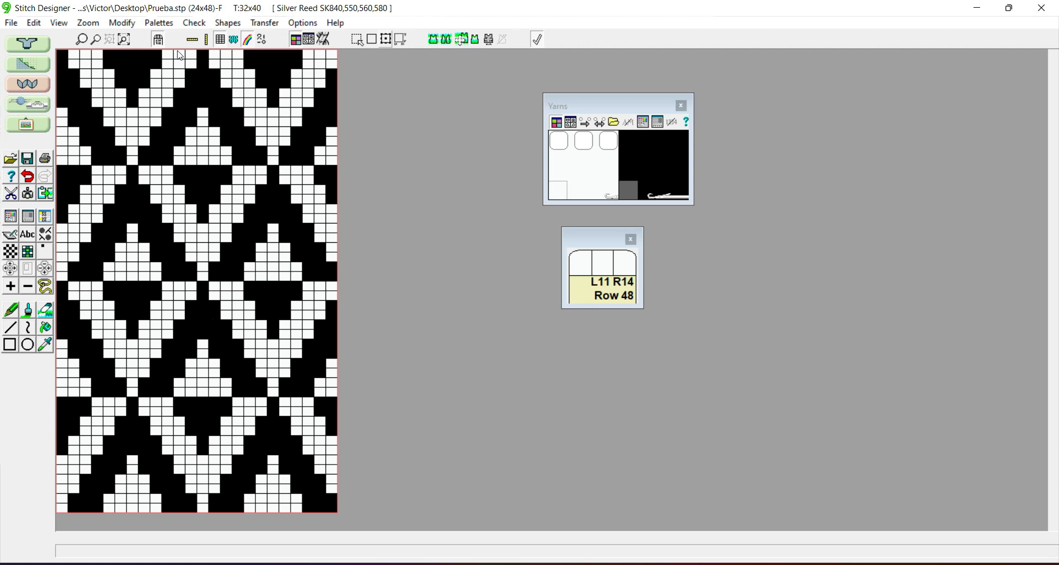
Check the pattern continuously for floats, allowing 6 stitches in a float
left_click(200, 28)
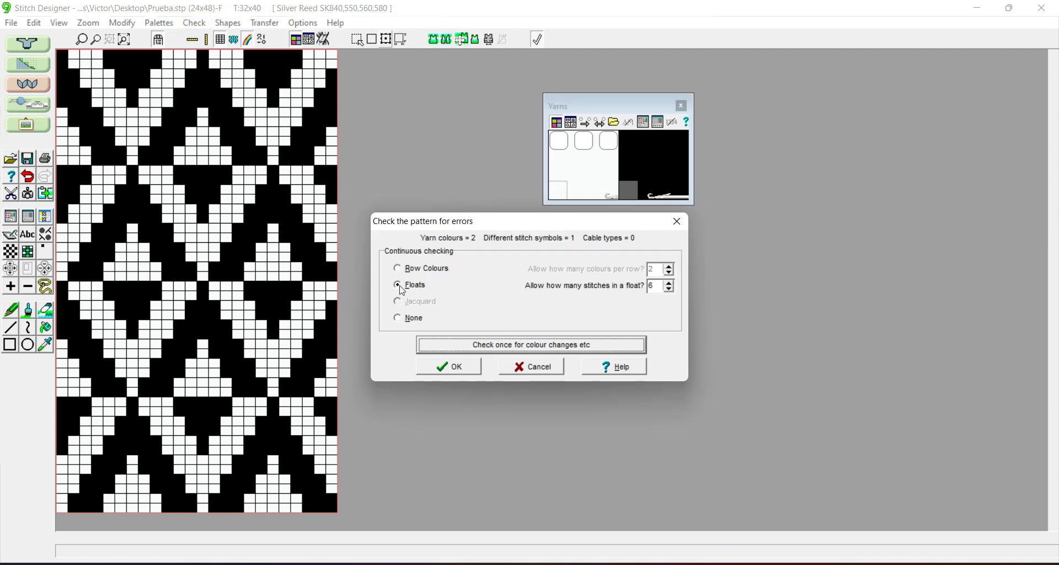
left_click(655, 285)
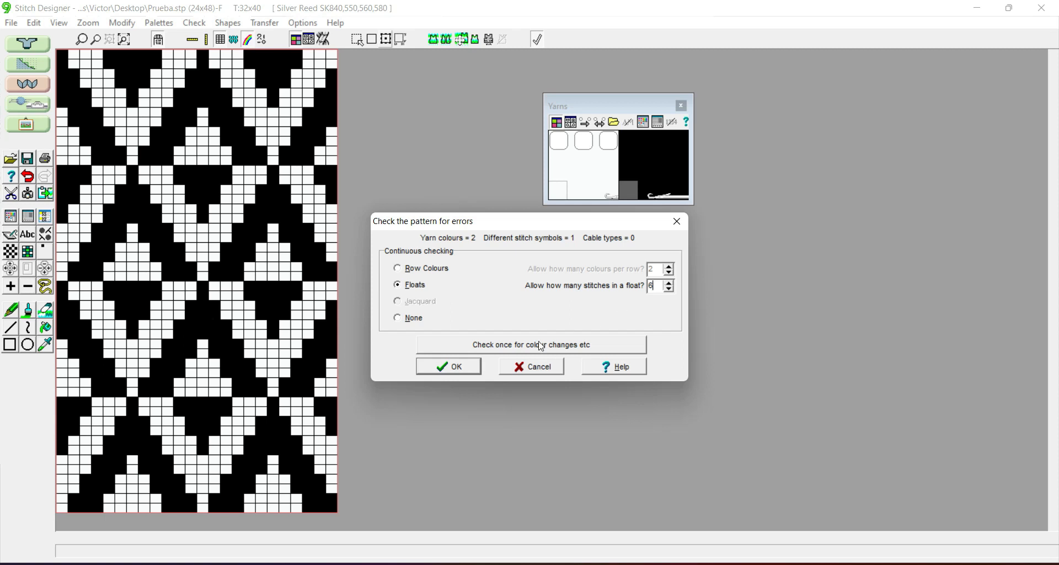
left_click(445, 368)
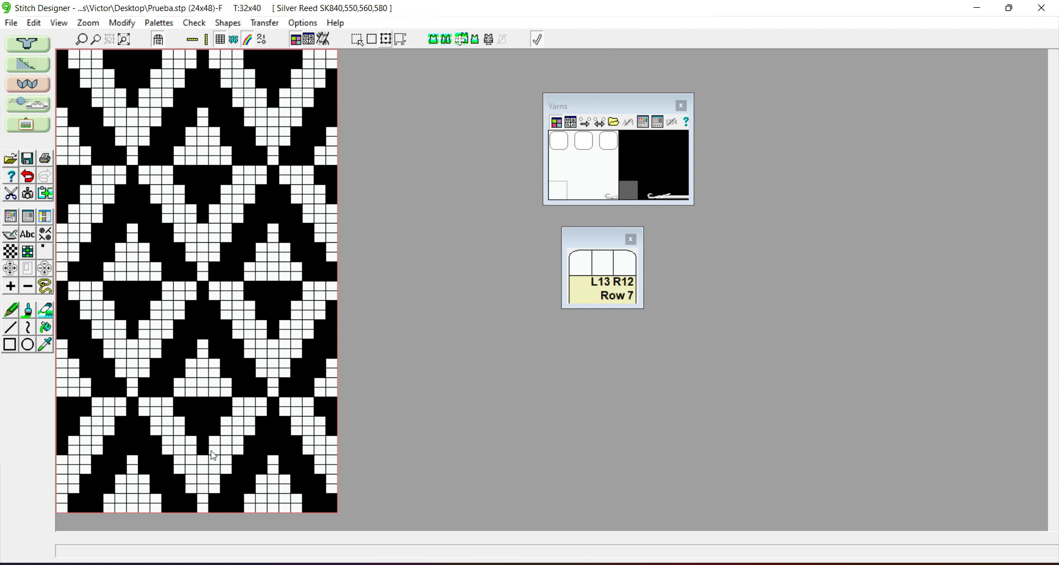
Lower the allowed float length to 4 stitches and apply the check
left_click(199, 26)
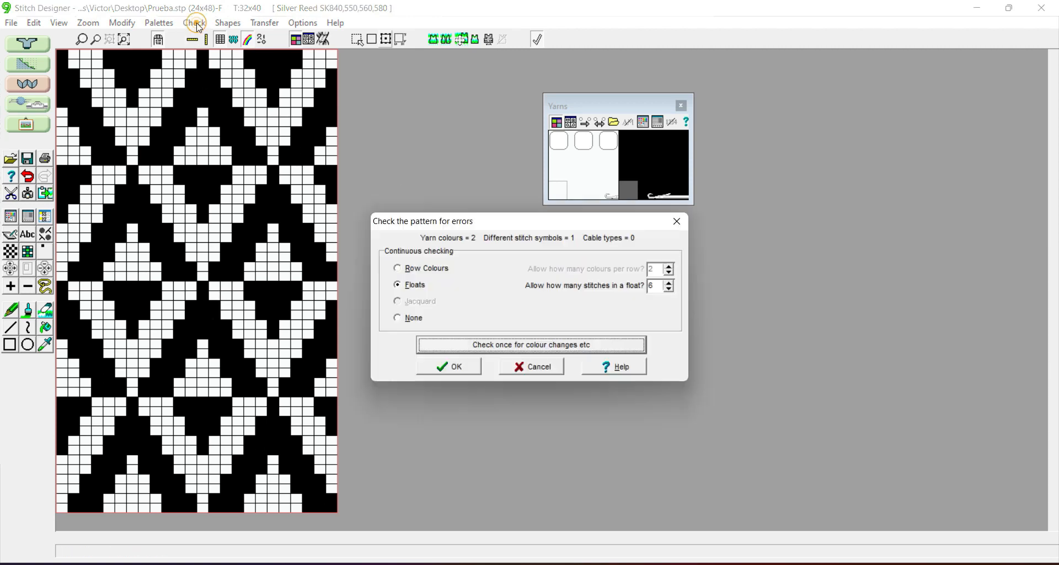
left_click(669, 288)
left_click(669, 289)
left_click(477, 367)
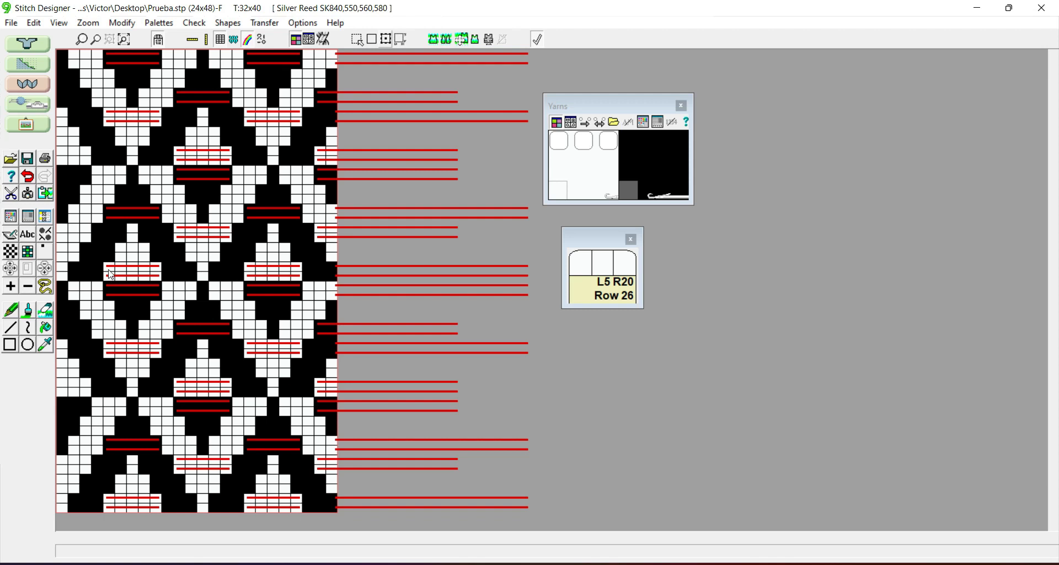
Set the allowed float length back to 6 stitches and apply the check
left_click(194, 22)
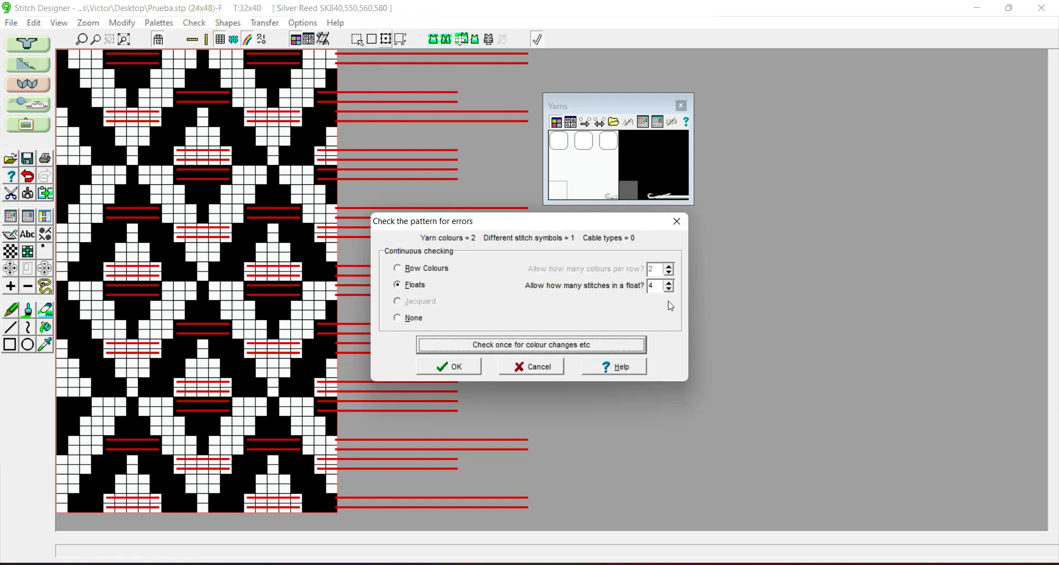
left_click(669, 282)
left_click(669, 282)
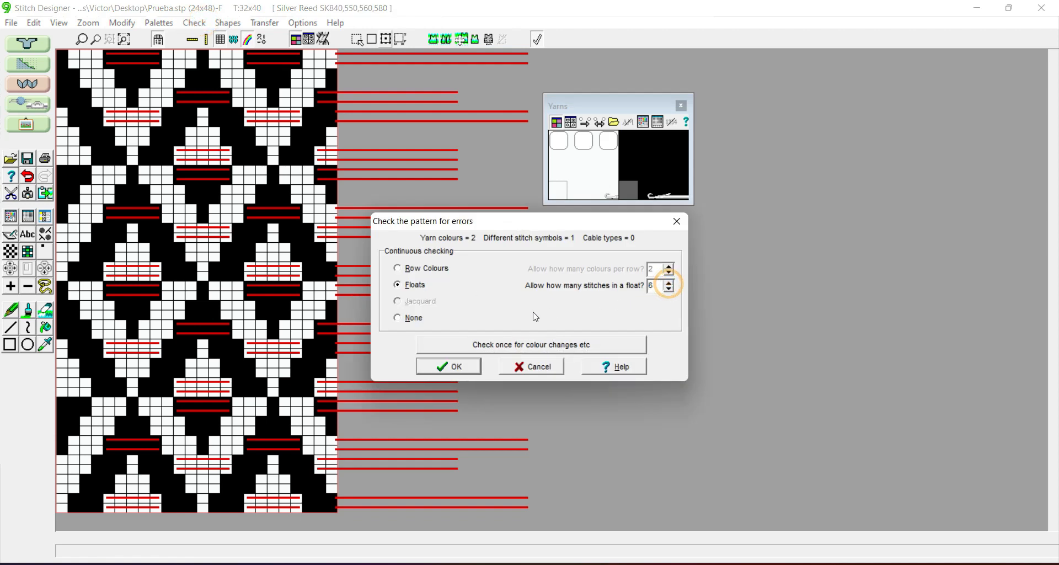
left_click(459, 367)
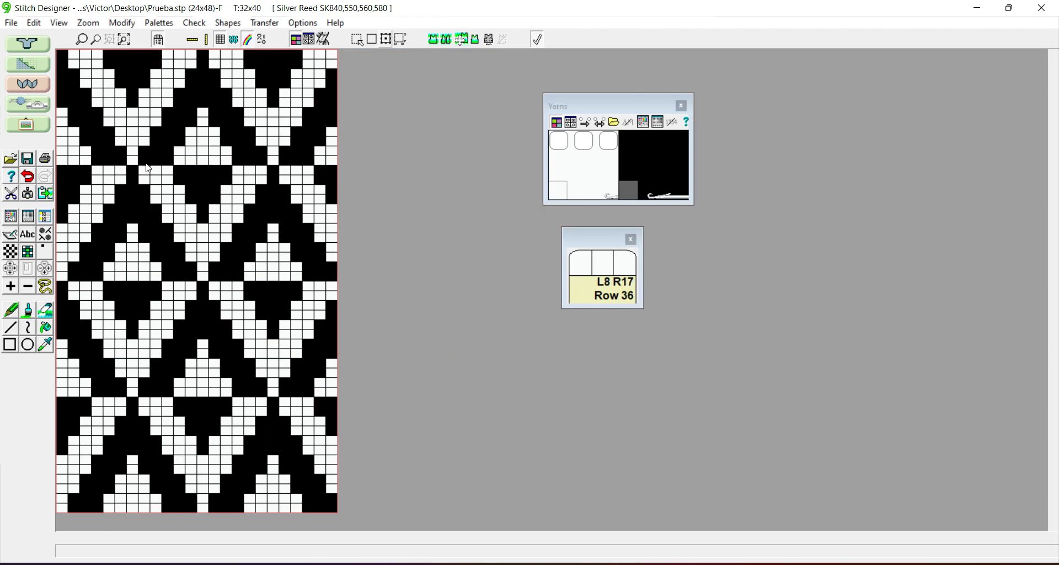
Load Prueba.stp into Interactive Knitting as a swatch of 60 stitches by 90 rows
left_click(35, 110)
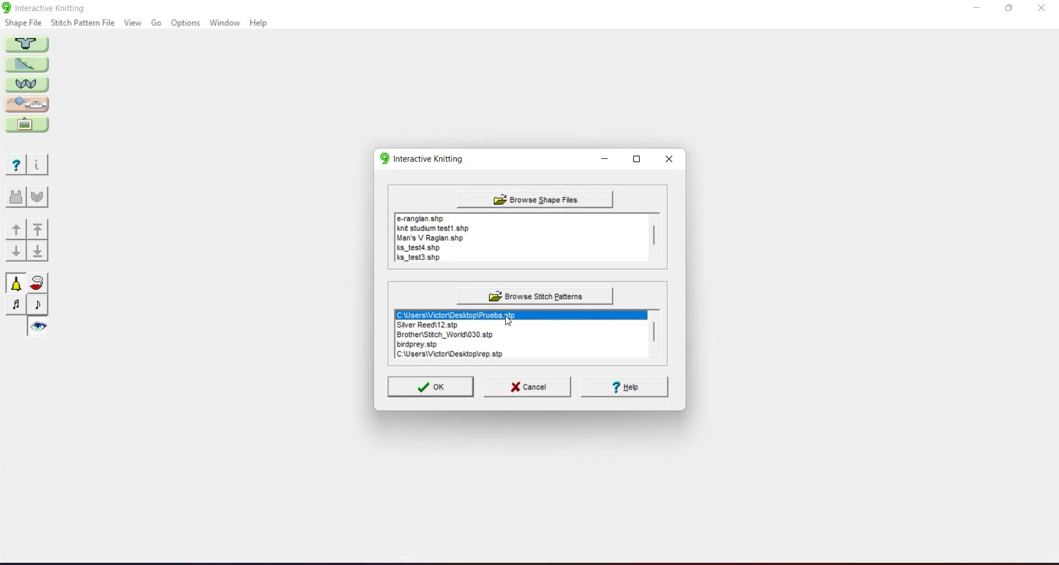
left_click(450, 386)
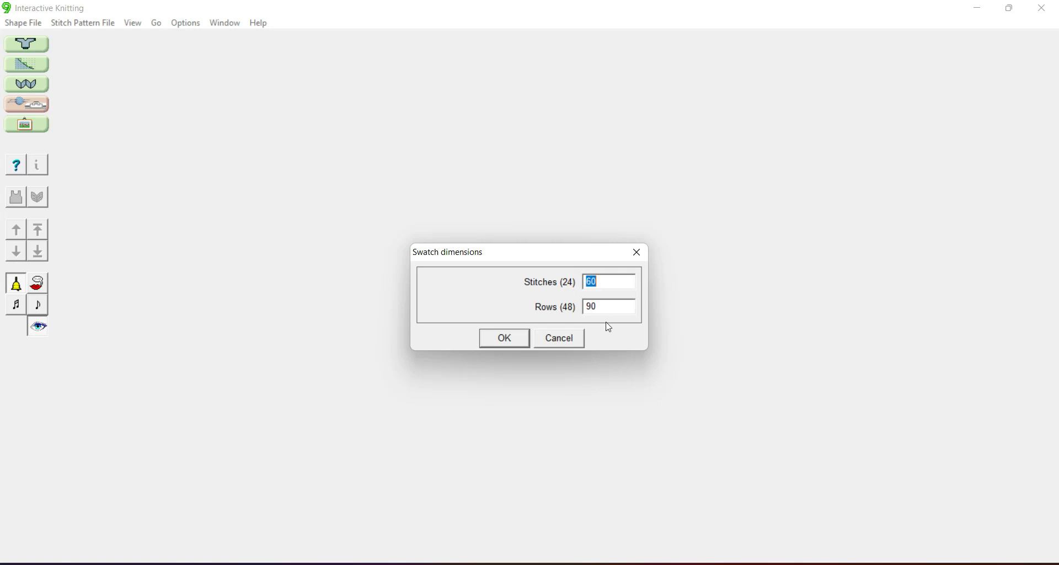
left_click(505, 338)
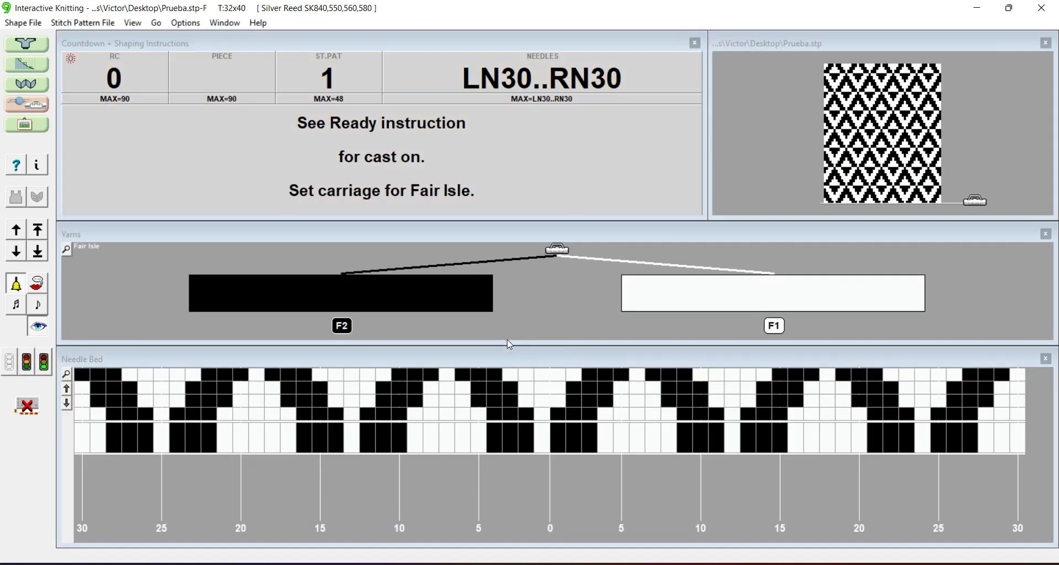